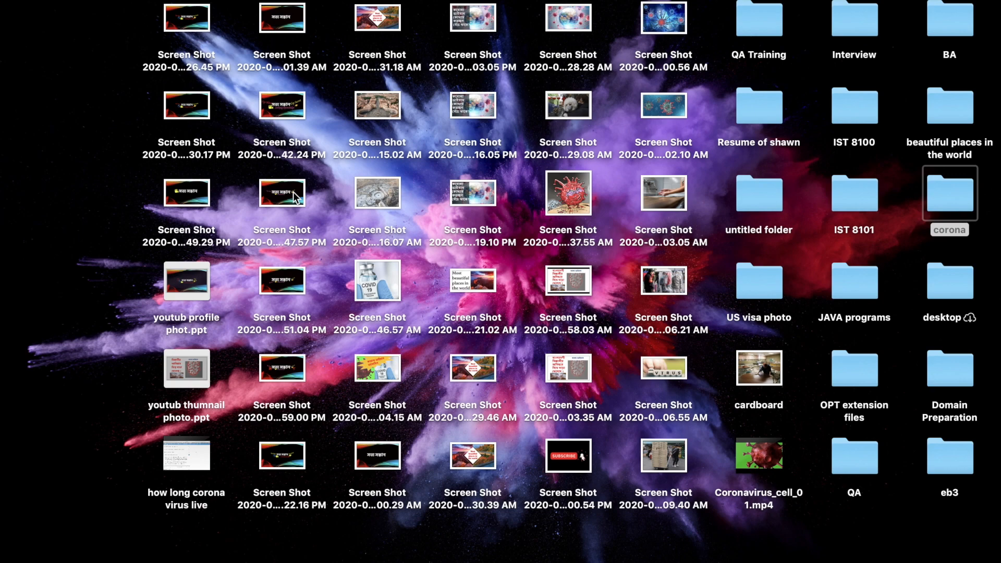
Switch to iMovie and create a new Movie project.
key("F4")
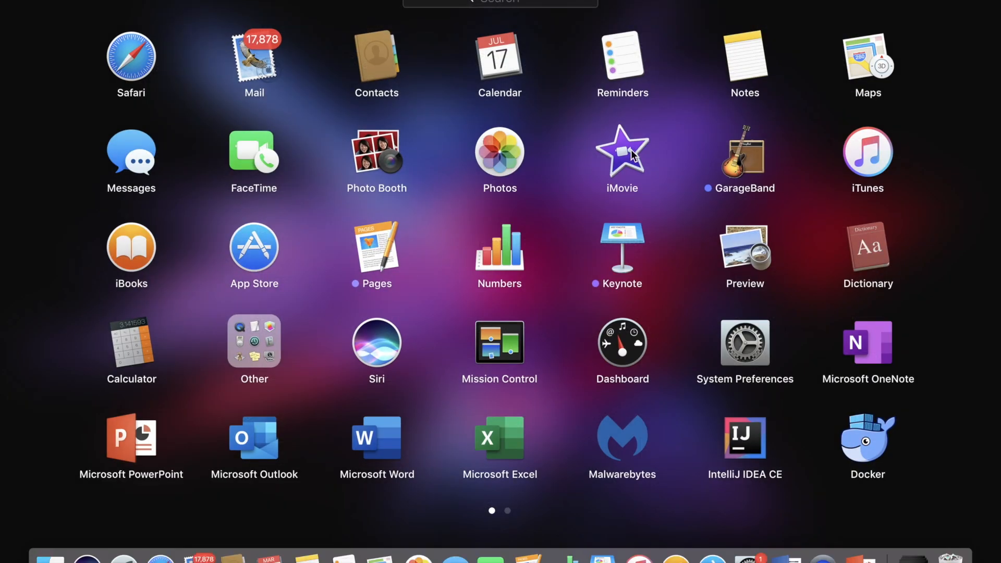
key("F4")
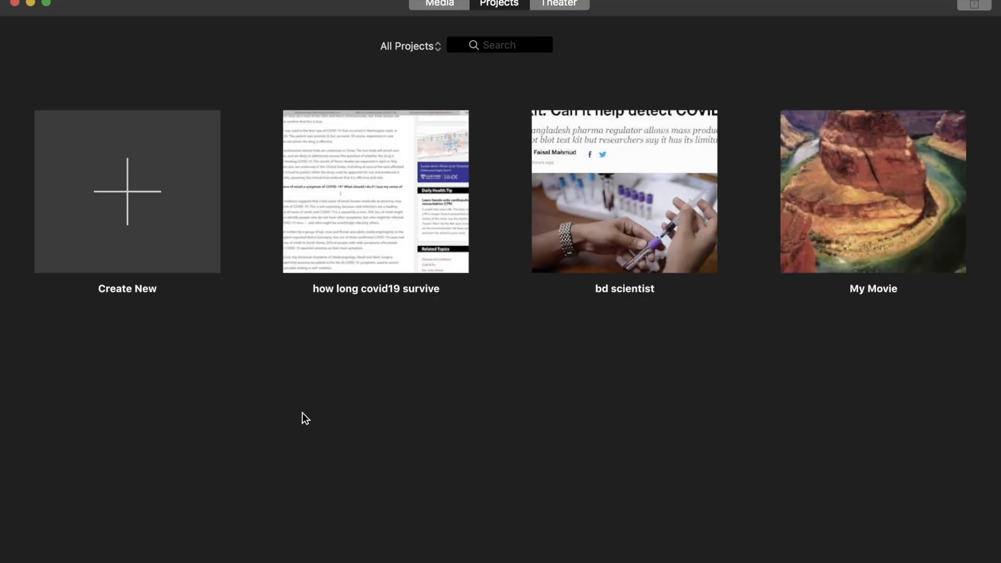
left_click(137, 184)
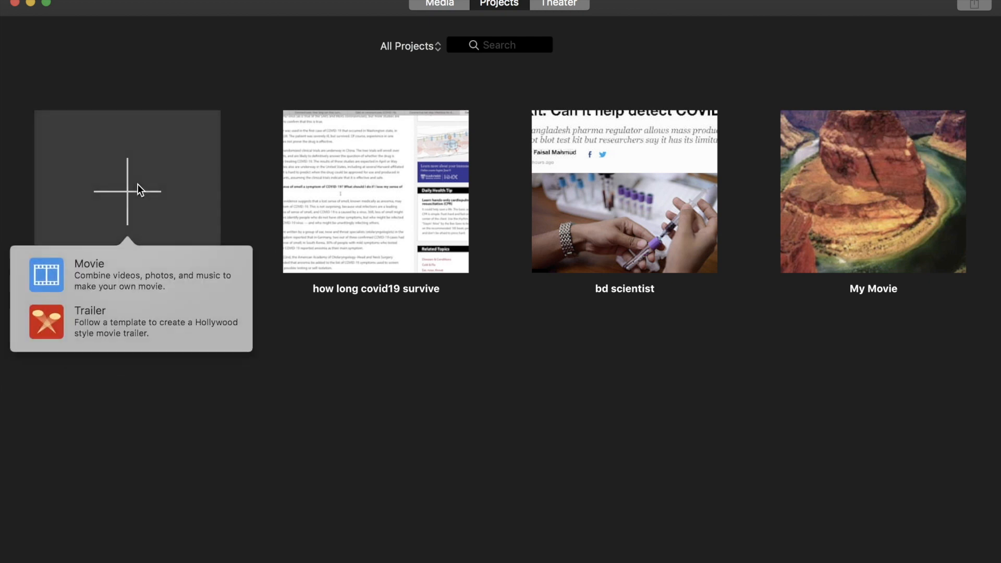
left_click(112, 277)
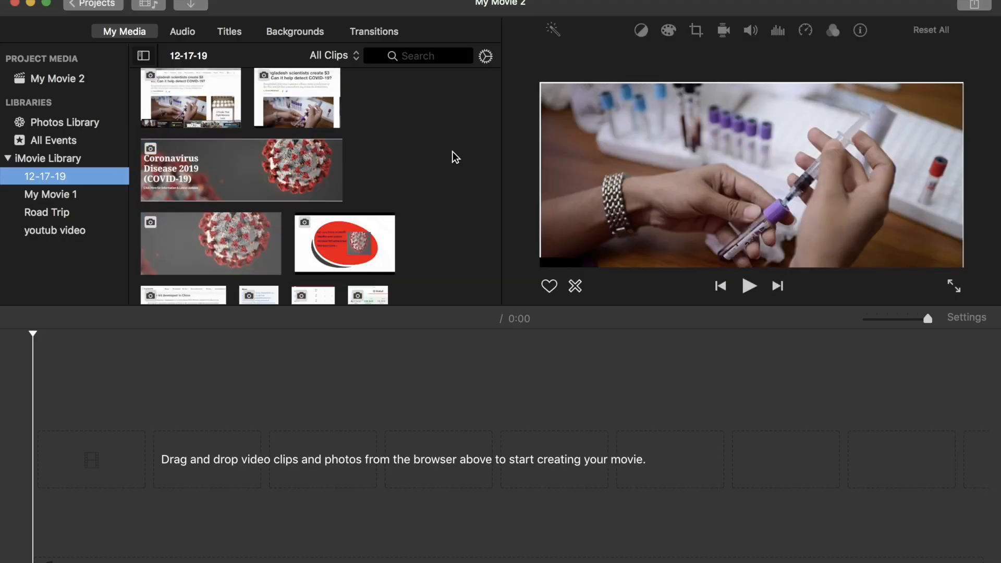
Import all videos and images from the Desktop's corona folder into the My Movie 2 project media.
scroll(455, 157, "up", 10)
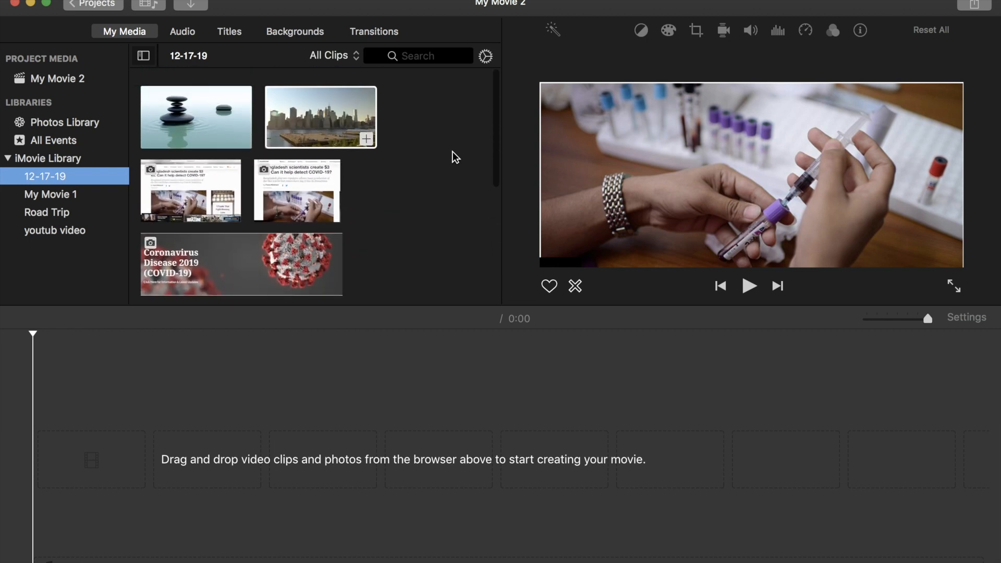
left_click(69, 83)
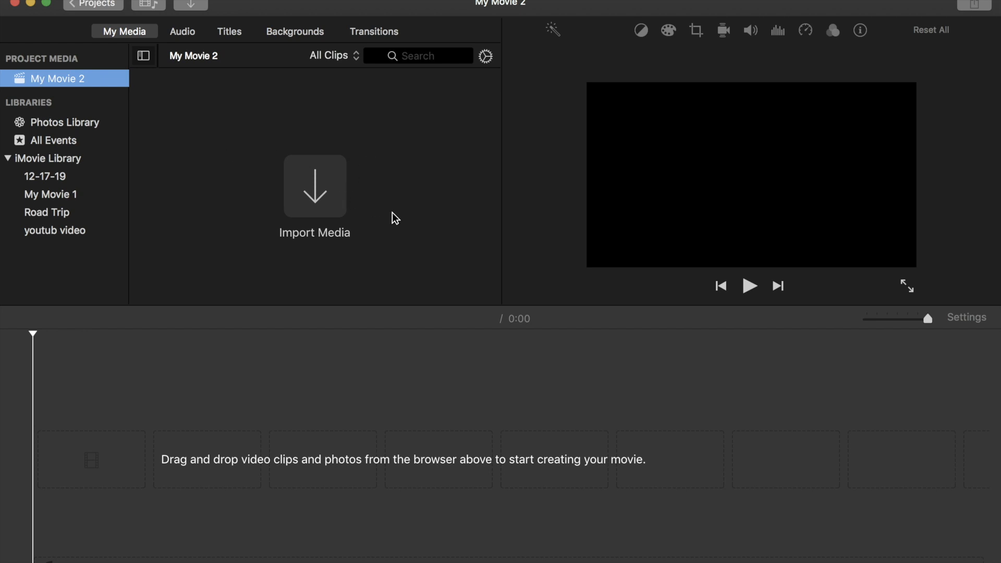
left_click(321, 203)
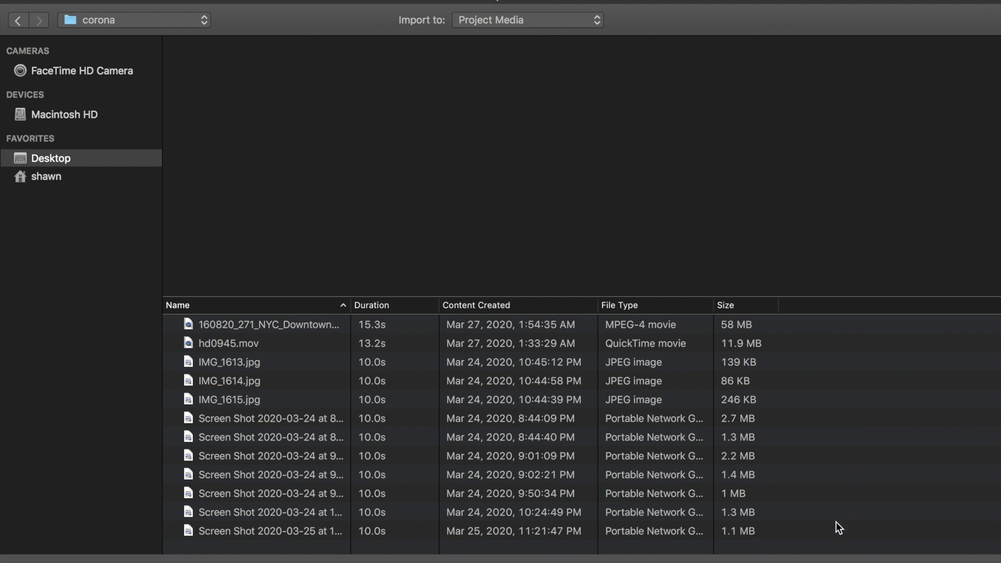
left_click_drag(789, 539, 733, 327)
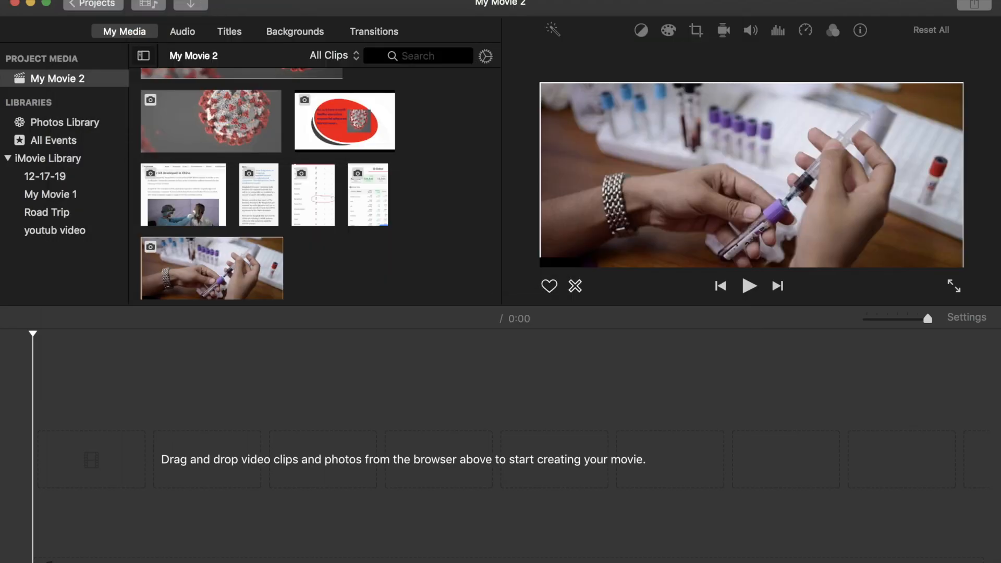
Add the coronavirus close-up photo without text to the timeline as the first clip.
scroll(469, 190, "up", 5)
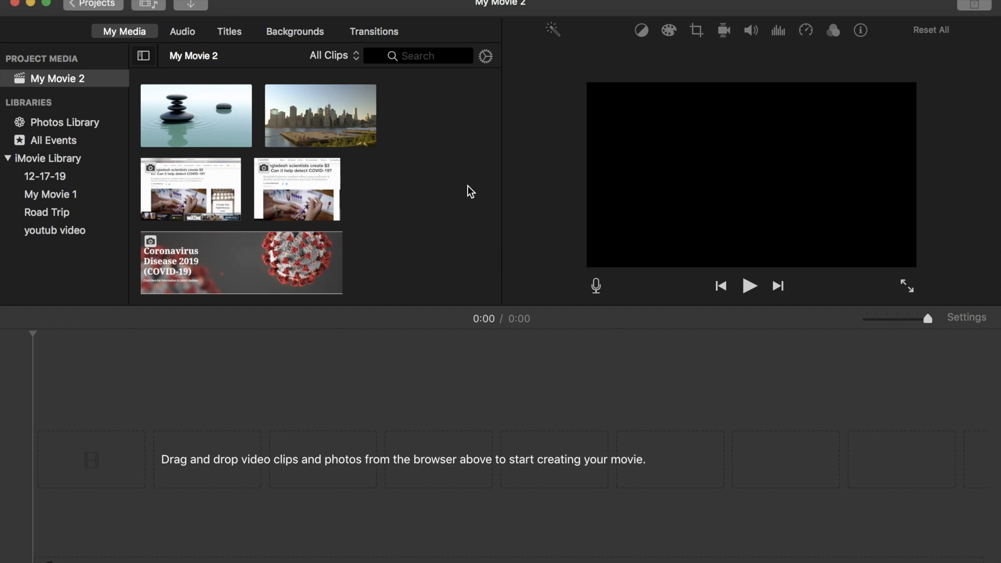
scroll(469, 191, "down", 5)
scroll(469, 190, "up", 2)
left_click_drag(242, 208, 68, 380)
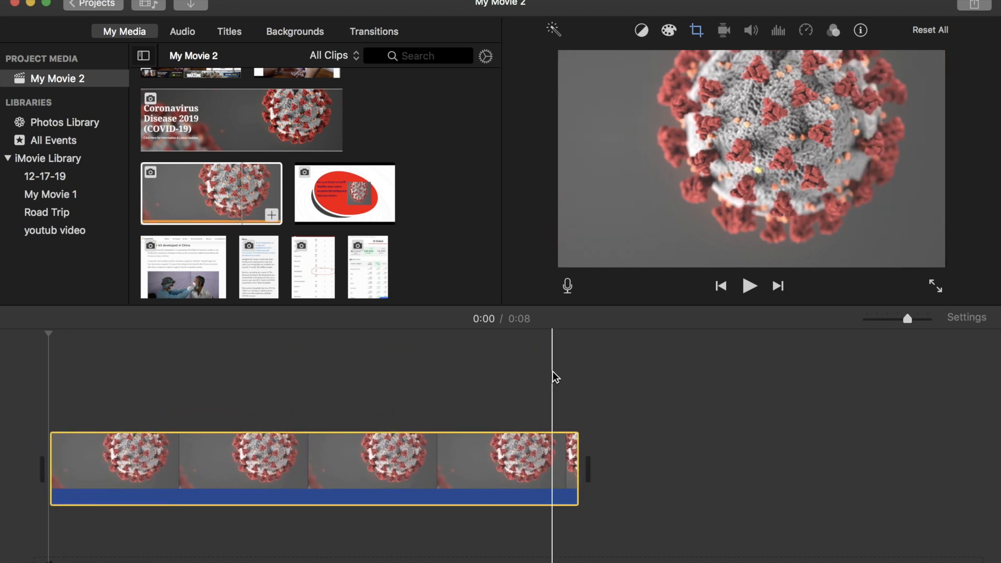
Add the full stacked-stones video to the timeline directly after the coronavirus photo.
scroll(460, 152, "up", 5)
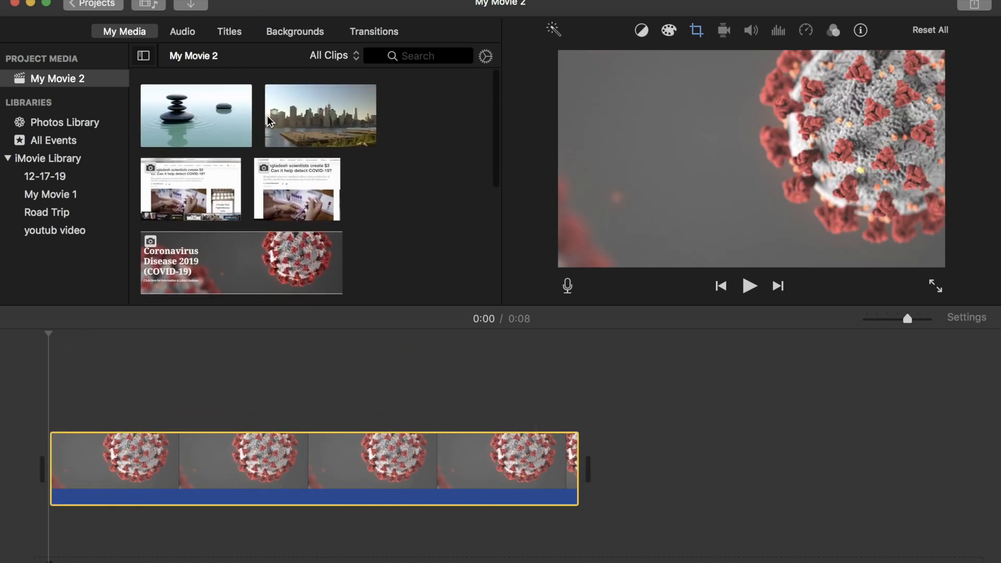
left_click(222, 105)
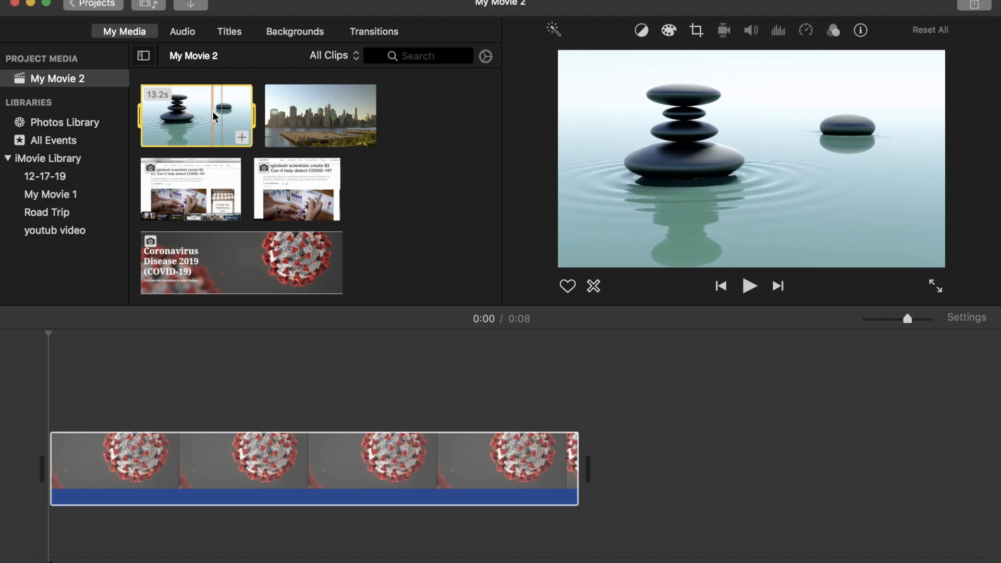
left_click_drag(214, 116, 595, 456)
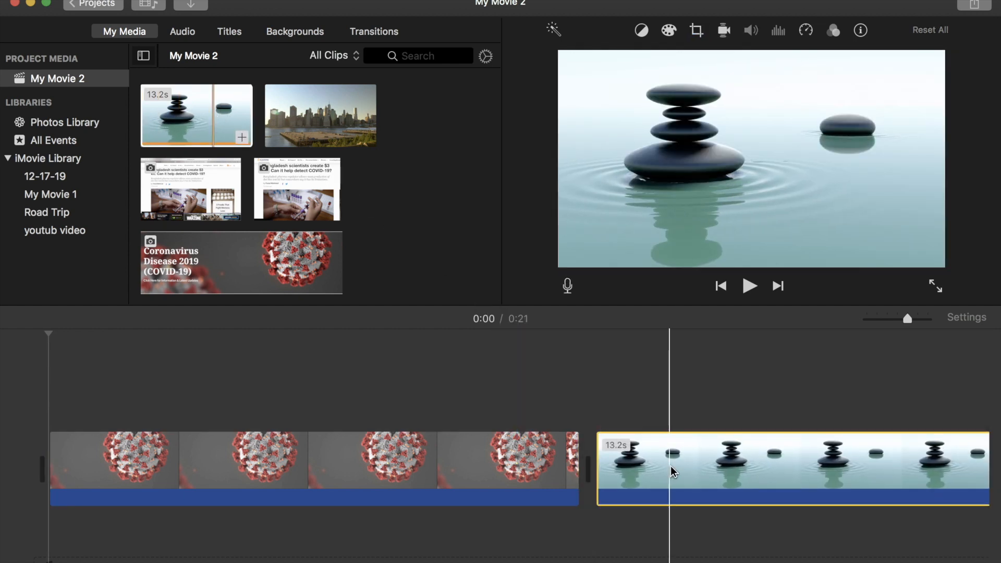
Add the second Bangladesh scientists article screenshot to the timeline after the stacked-stones clip.
scroll(670, 466, "right", 3)
scroll(671, 470, "right", 10)
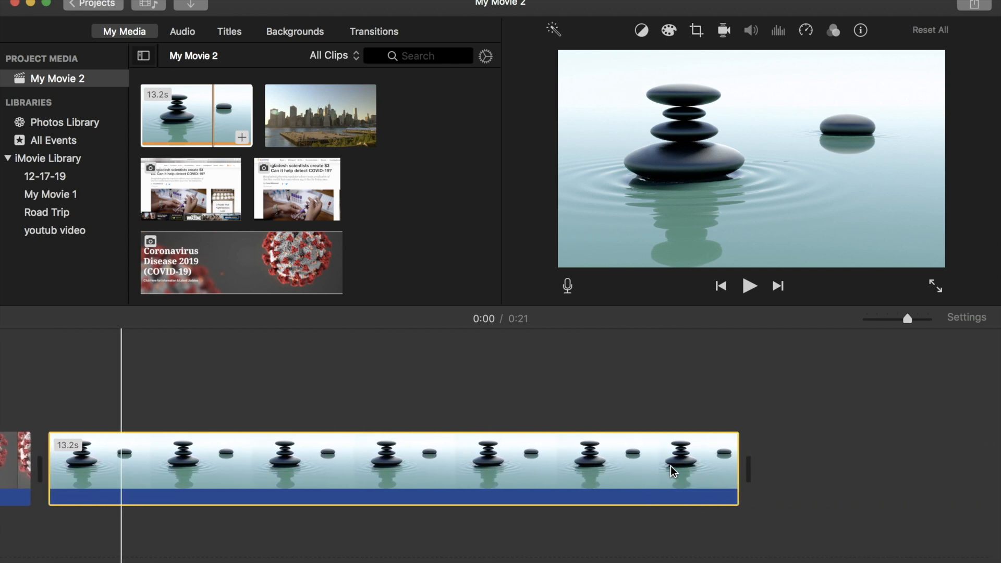
left_click(311, 183)
left_click_drag(310, 183, 643, 461)
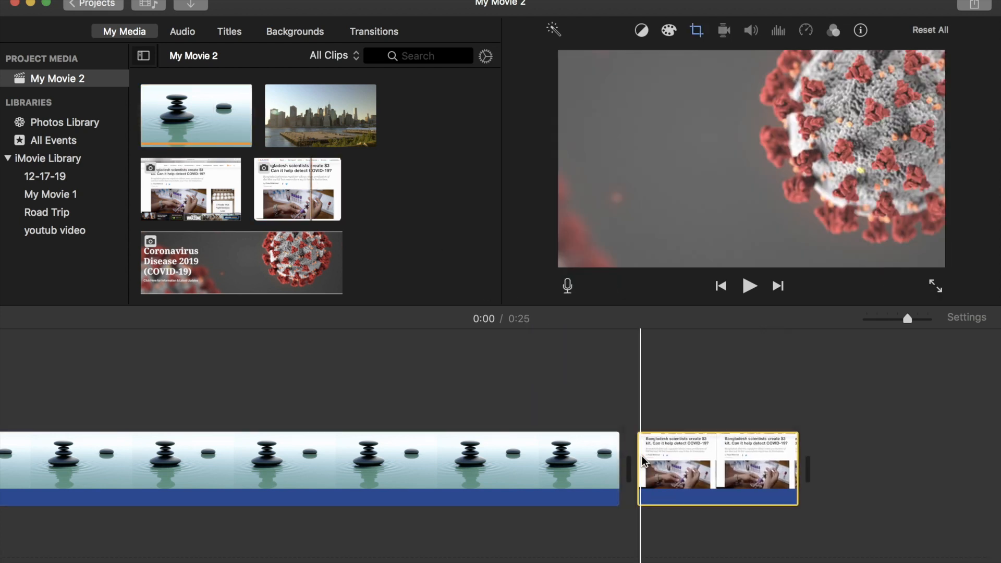
Add the full city skyline video to the end of the timeline, after the article screenshot.
scroll(376, 227, "down", 1)
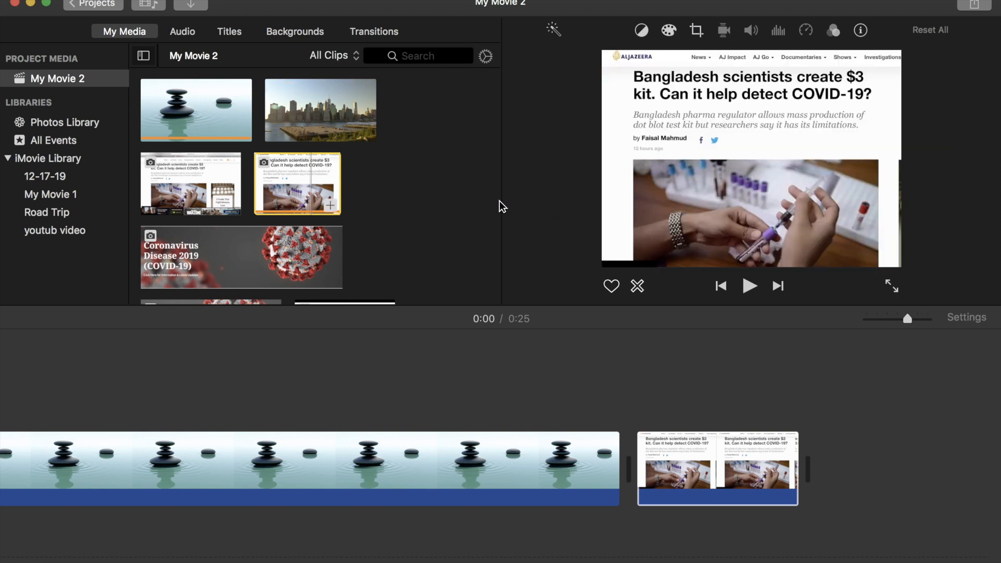
left_click(355, 134)
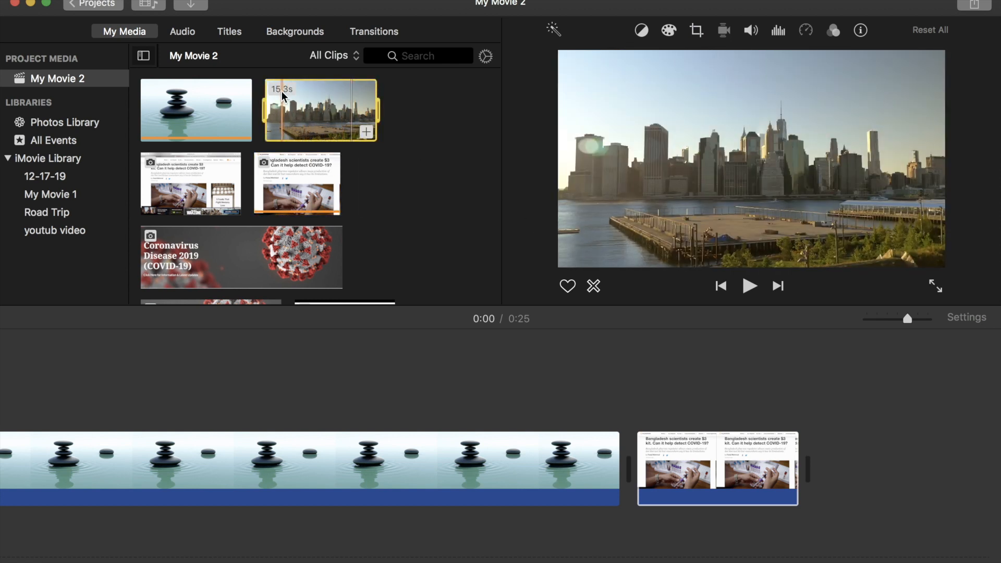
left_click_drag(319, 102, 828, 464)
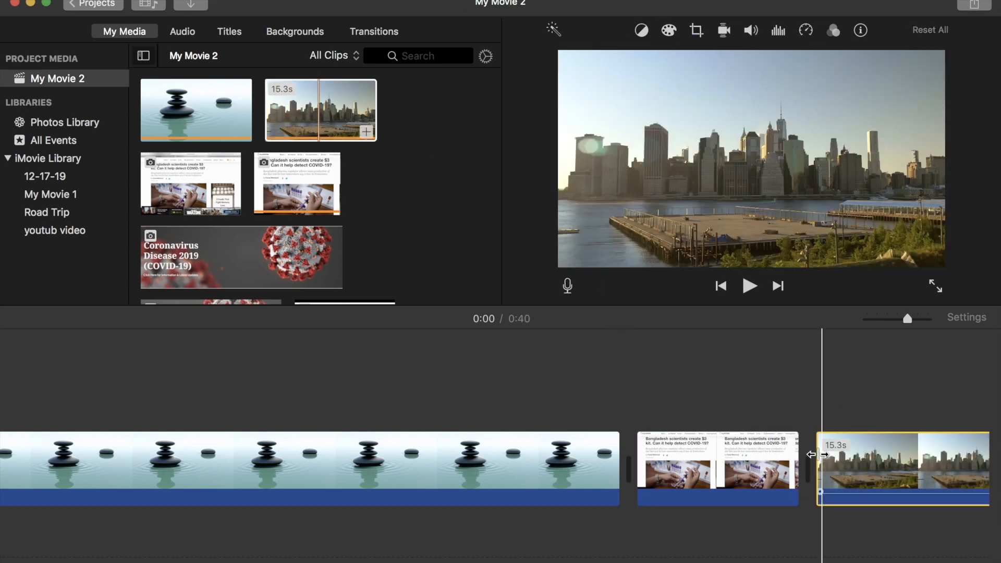
scroll(423, 255, "down", 8)
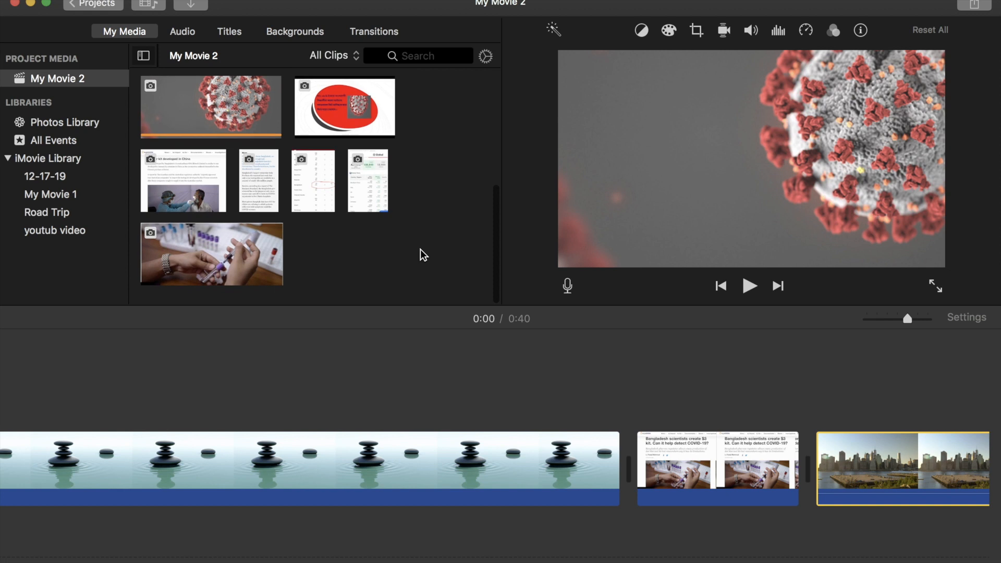
left_click_drag(333, 270, 174, 3)
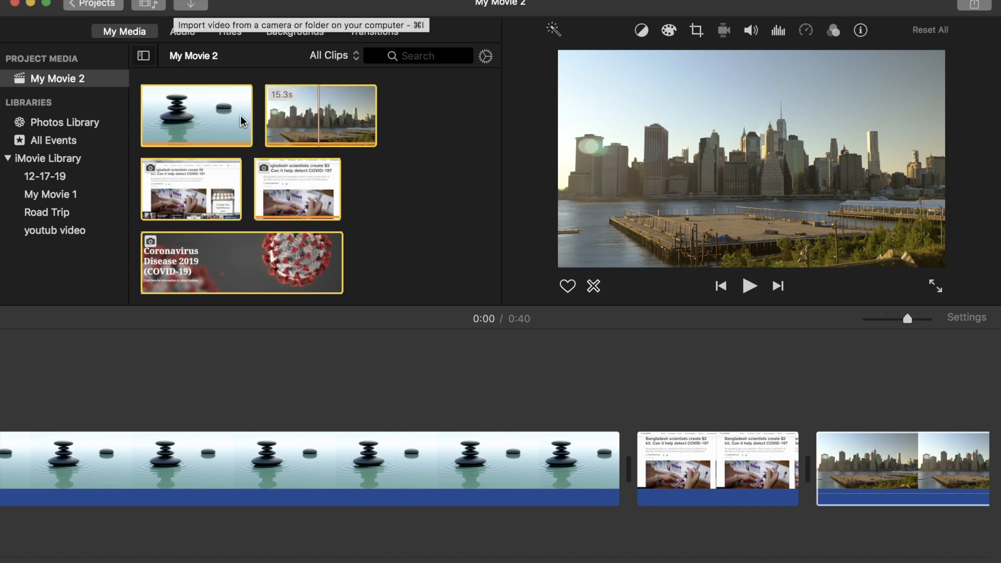
left_click_drag(232, 112, 816, 486)
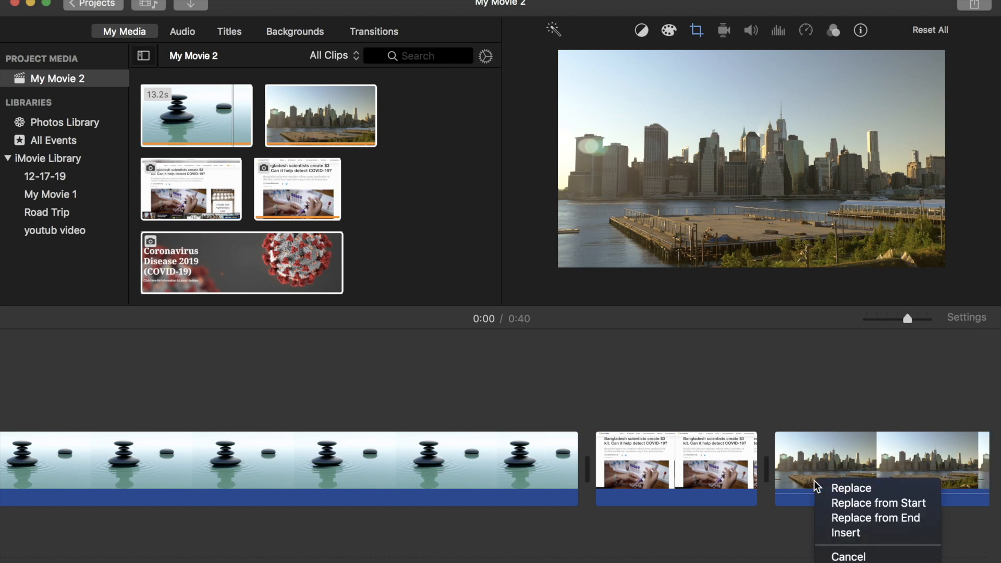
left_click(346, 345)
Move the article screenshot clip behind the skyline clip, and return it to its place before the skyline.
scroll(346, 346, "left", 10)
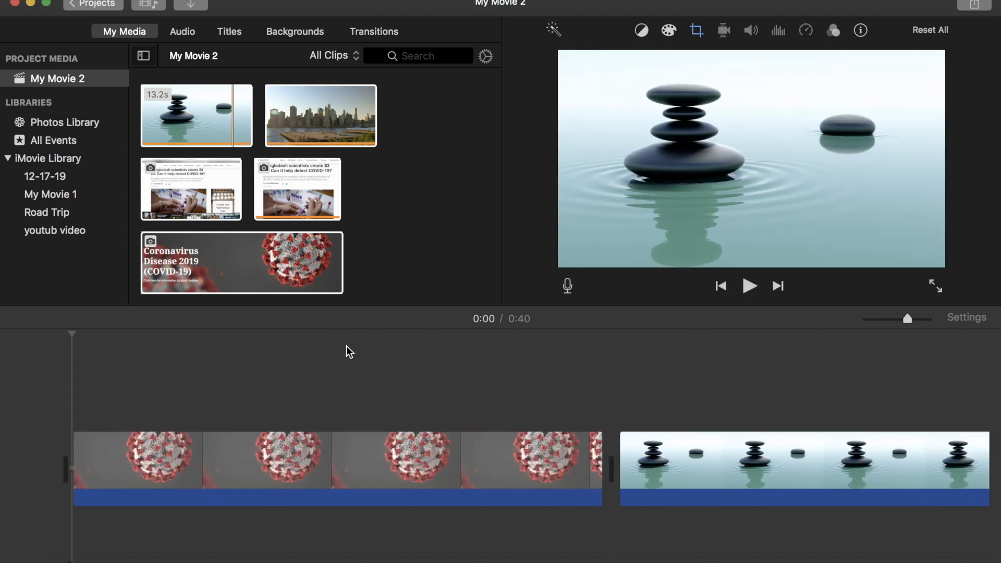
scroll(668, 392, "right", 15)
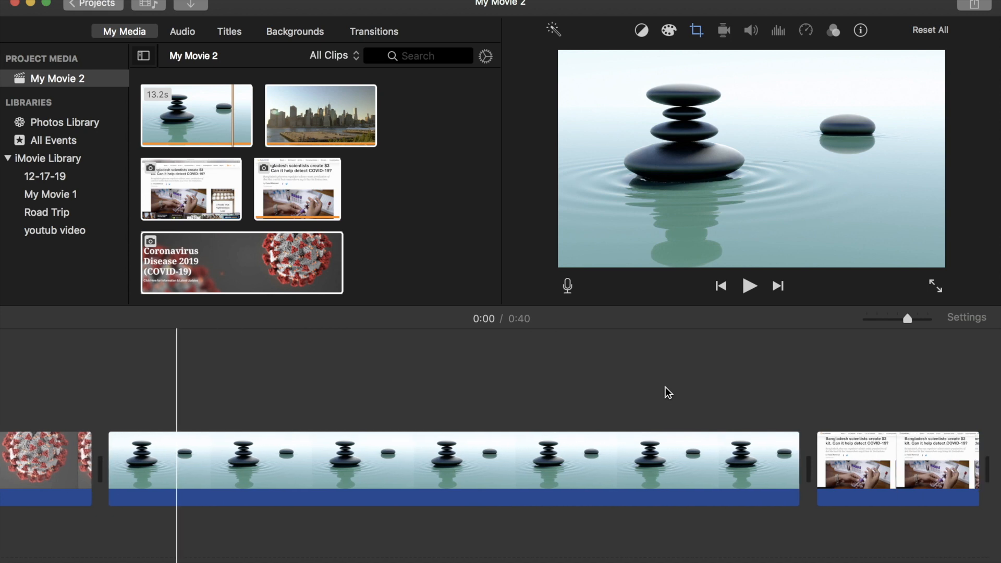
scroll(668, 392, "right", 5)
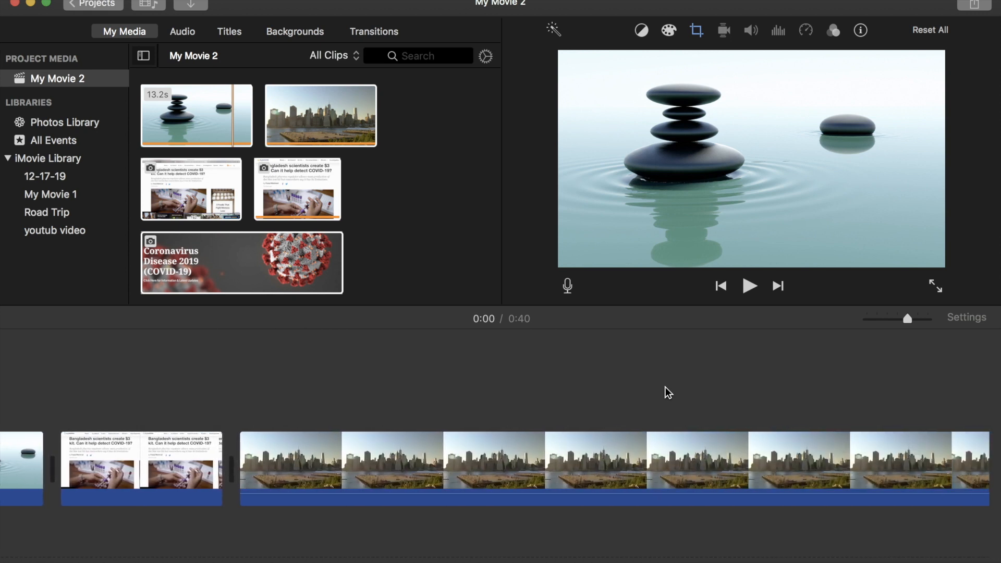
left_click_drag(184, 455, 705, 462)
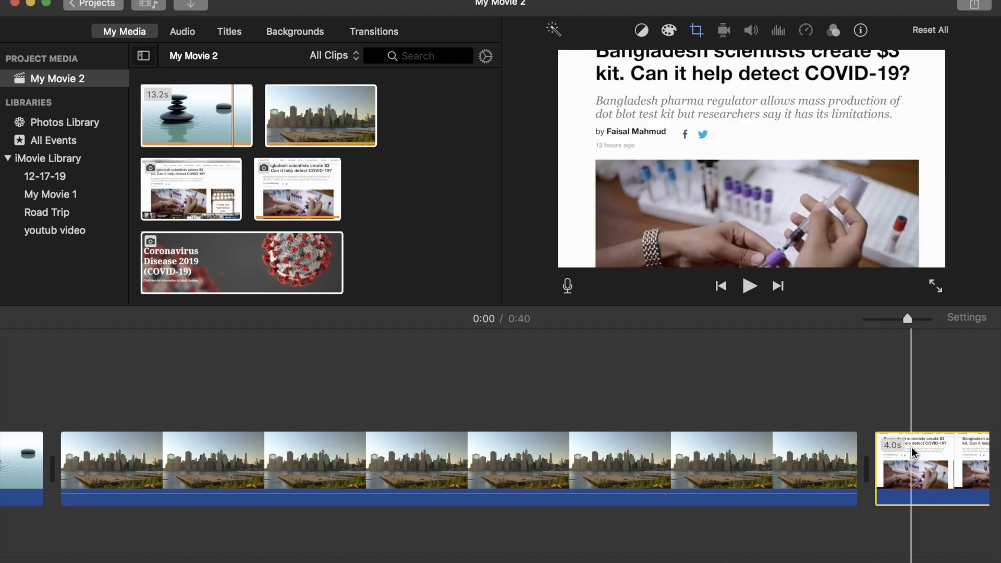
left_click_drag(912, 451, 69, 447)
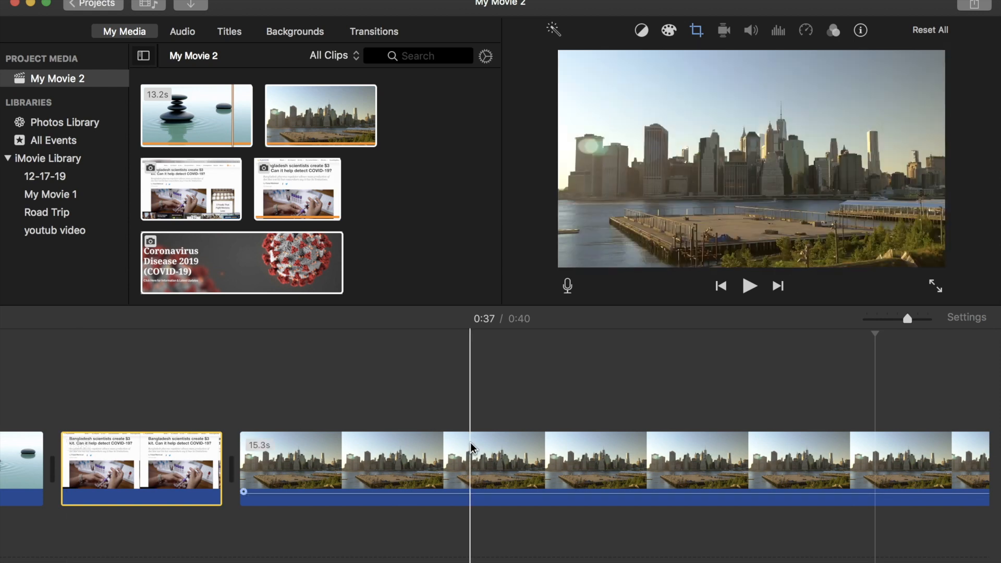
Show the available transitions while viewing the join between the coronavirus photo and the stacked-stones clip.
scroll(561, 424, "left", 5)
scroll(560, 425, "left", 10)
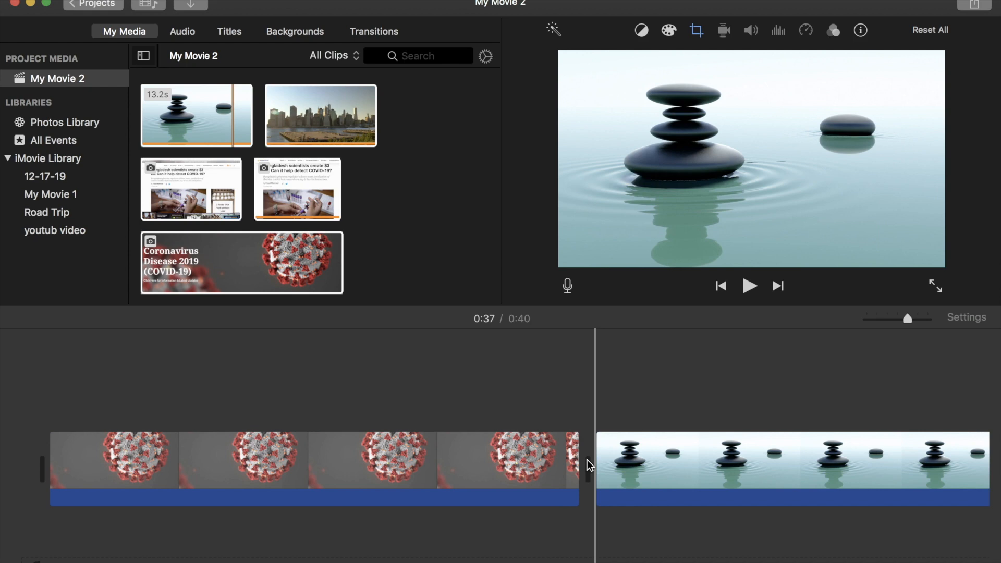
left_click(380, 32)
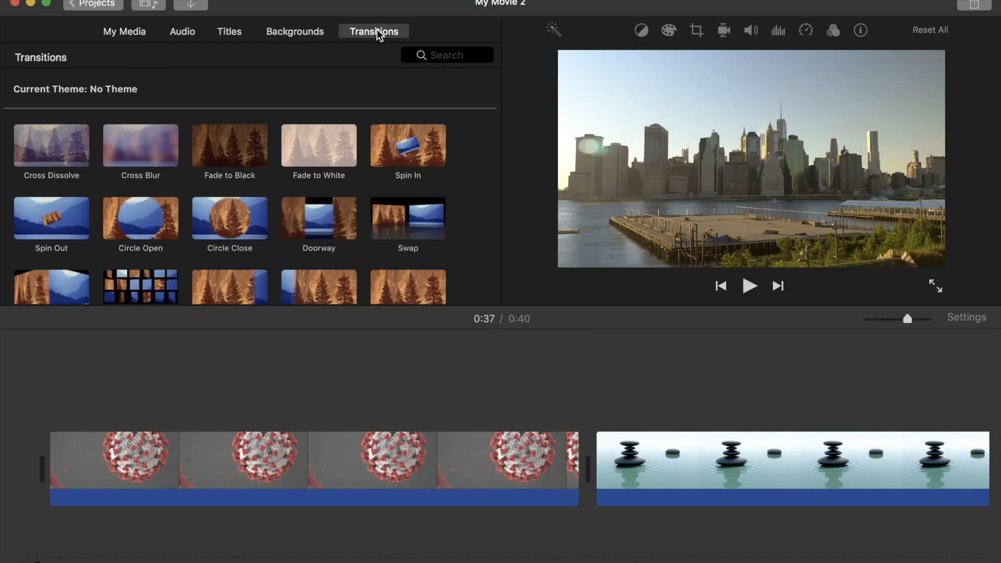
Play the end of the coronavirus photo to examine how it changes to the stacked-stones clip.
left_click(550, 462)
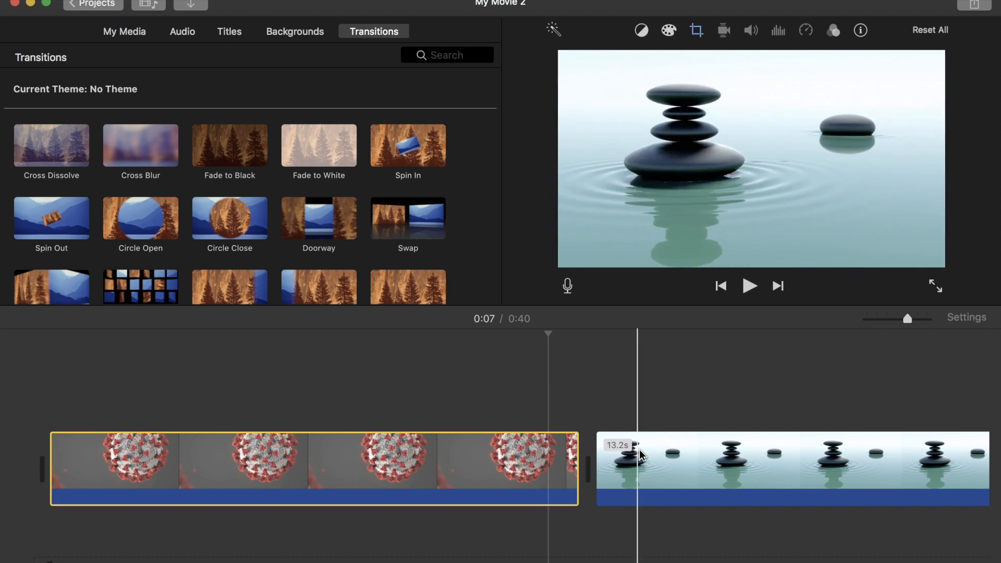
left_click(533, 460)
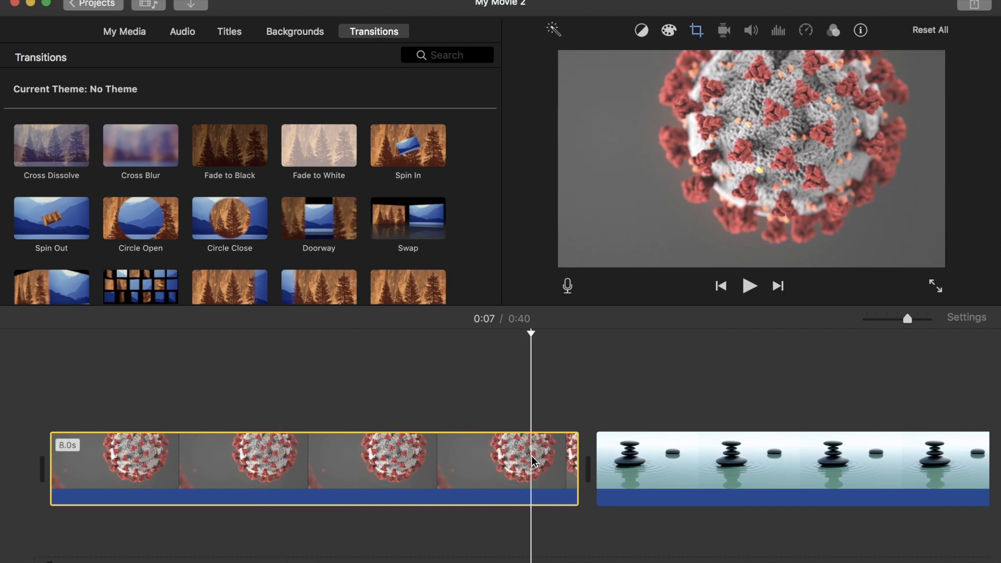
left_click(749, 285)
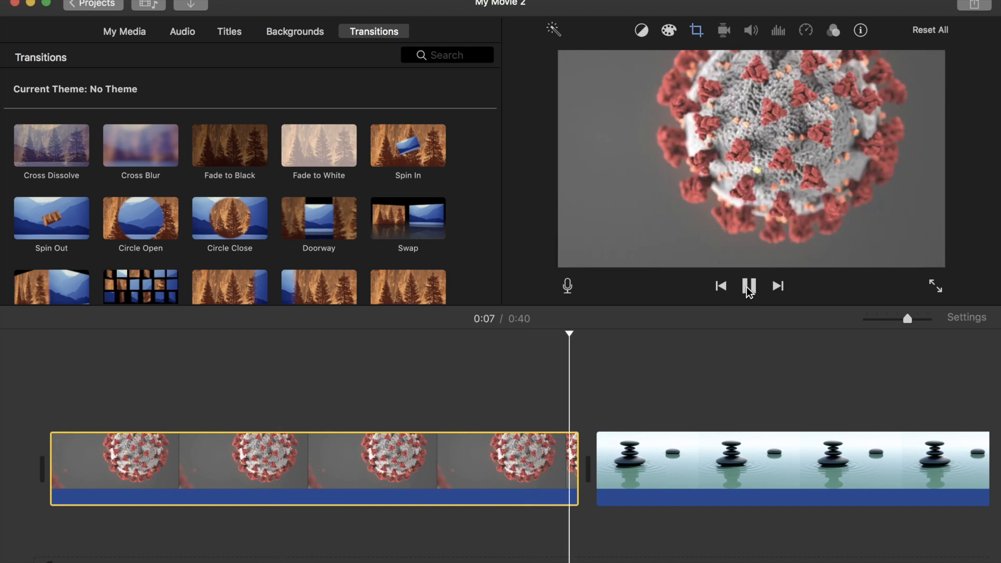
left_click(548, 459)
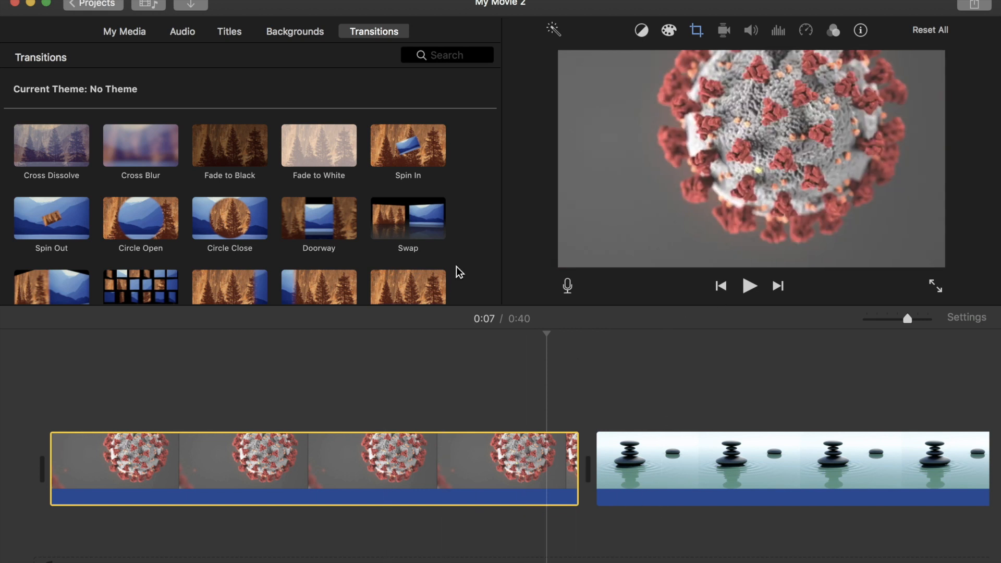
Add a Page Curl Left transition between the coronavirus photo and the stacked-stones clip.
scroll(457, 271, "down", 5)
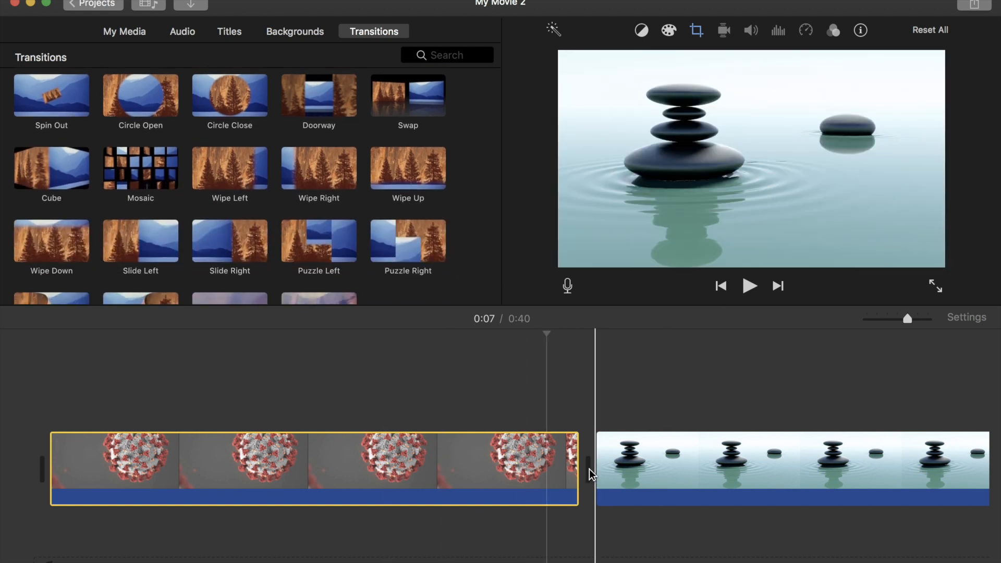
scroll(210, 264, "down", 3)
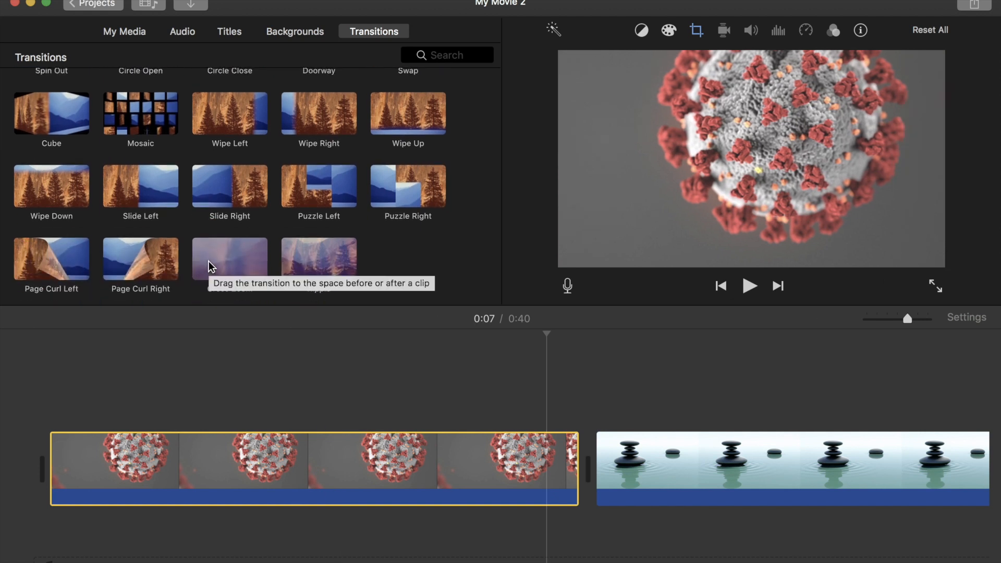
left_click(74, 254)
left_click_drag(74, 255, 521, 475)
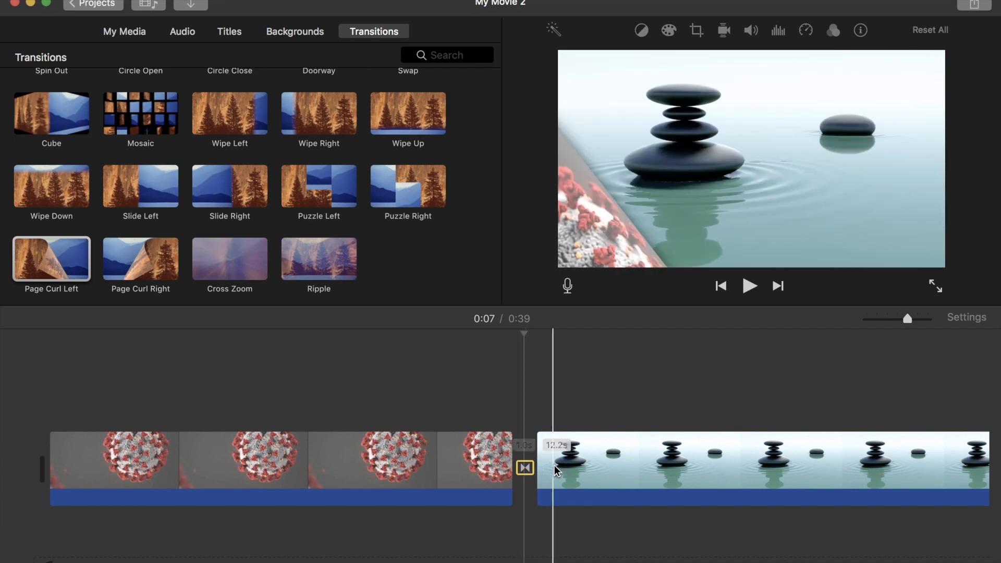
Preview the Page Curl Left transition between the coronavirus photo and the stacked-stones clip, and set its duration to 2.0 s.
left_click(498, 463)
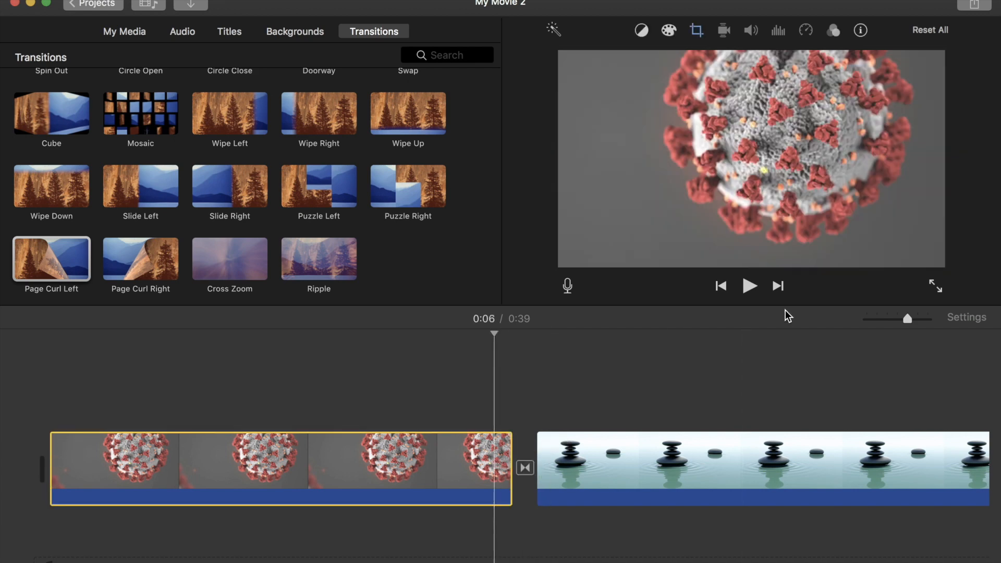
left_click(749, 287)
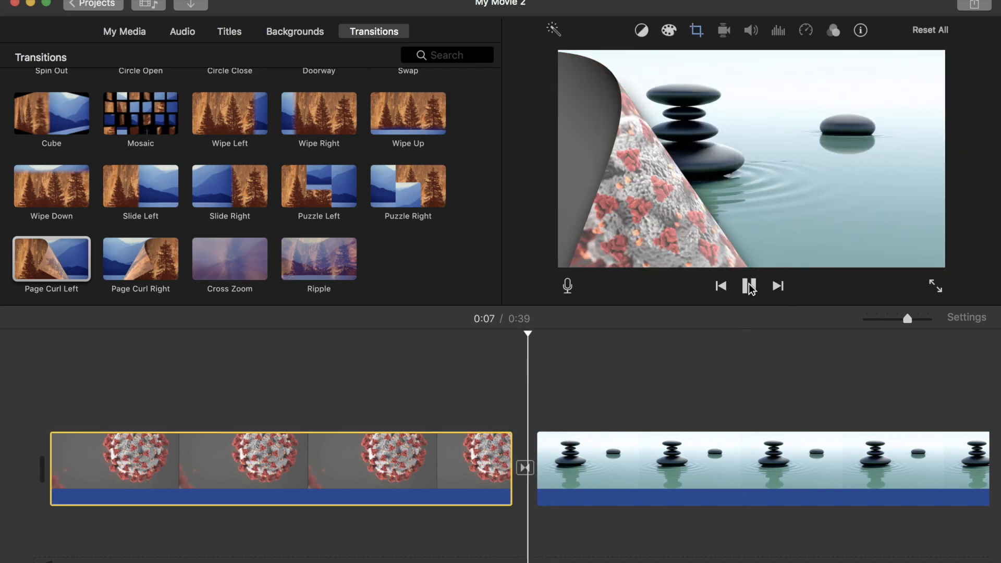
double_click(525, 468)
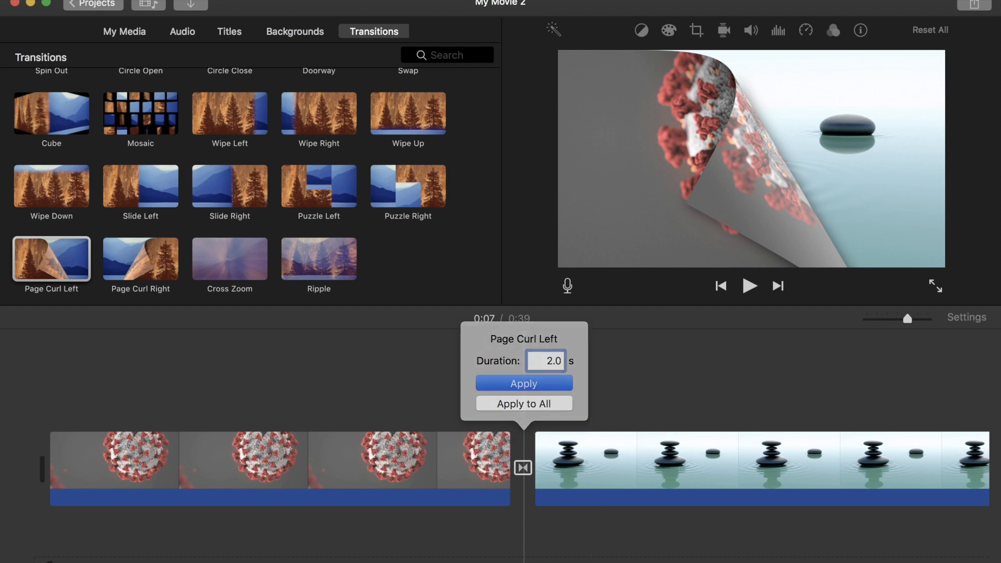
left_click(521, 384)
Play from the end of the coronavirus photo into the stacked-stones clip to examine the slower Page Curl Left transition.
left_click(462, 457)
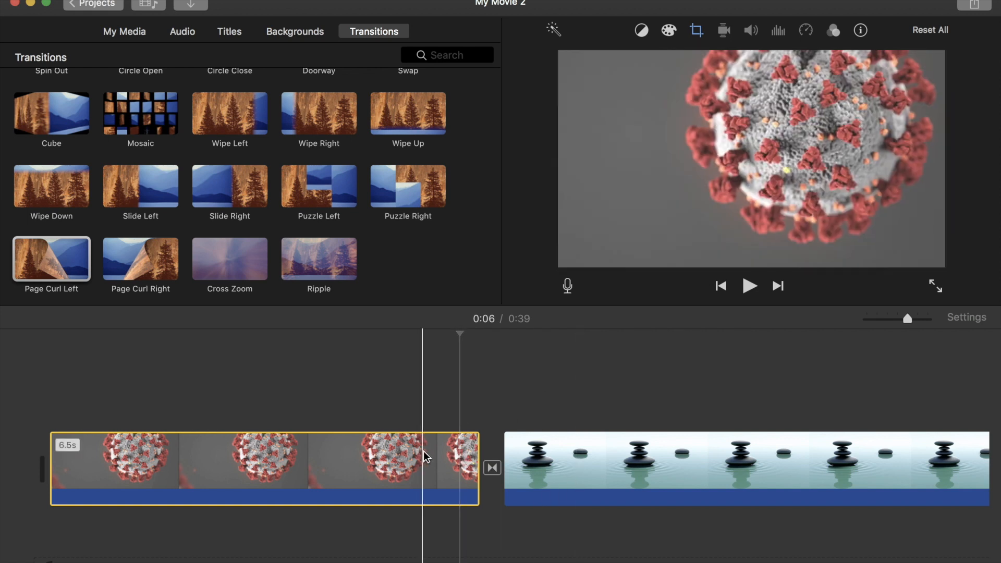
left_click(749, 286)
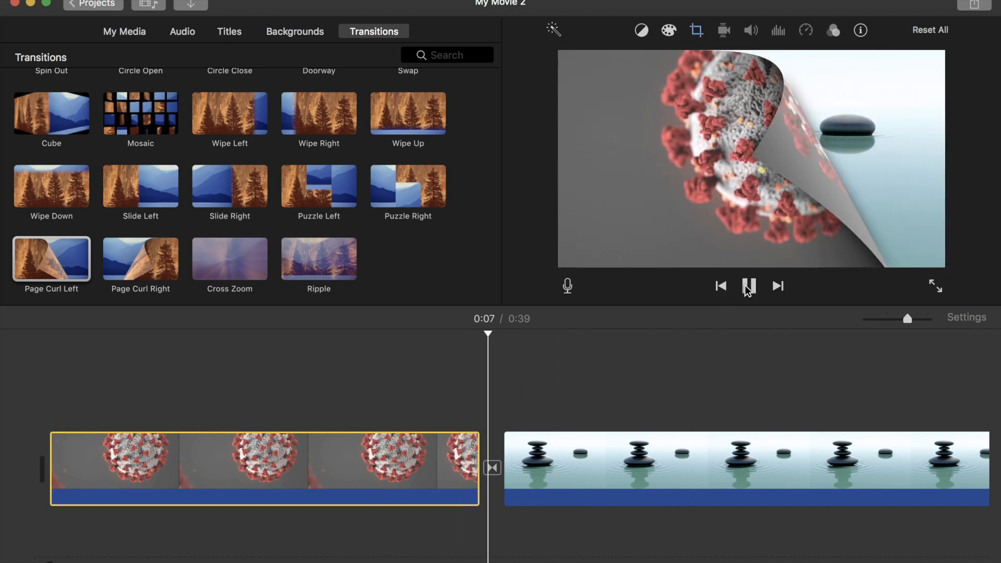
left_click(748, 286)
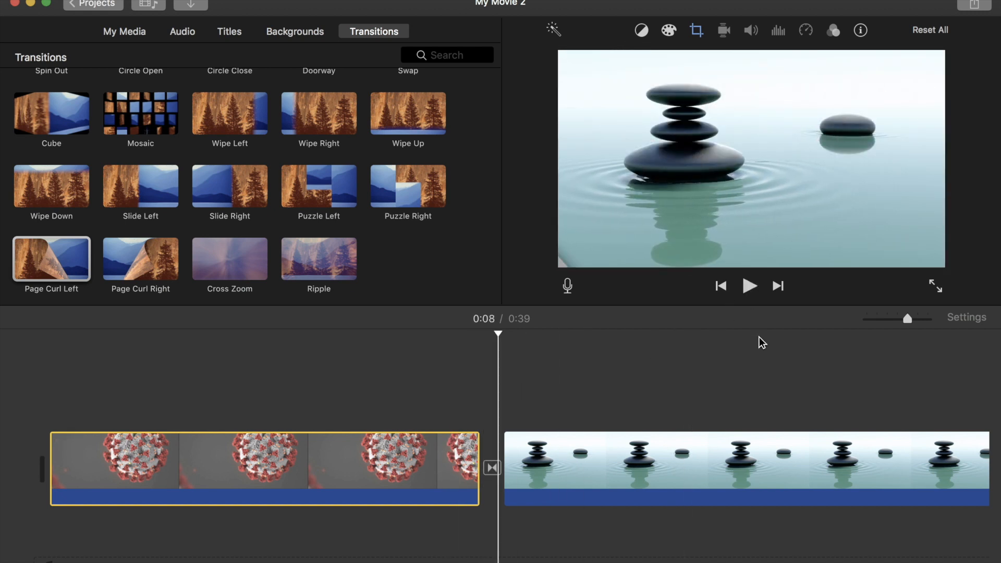
Add a Cross Zoom transition between the stacked-stones clip and the article screenshot, with a duration of 3 s.
scroll(759, 389, "right", 5)
scroll(759, 389, "right", 6)
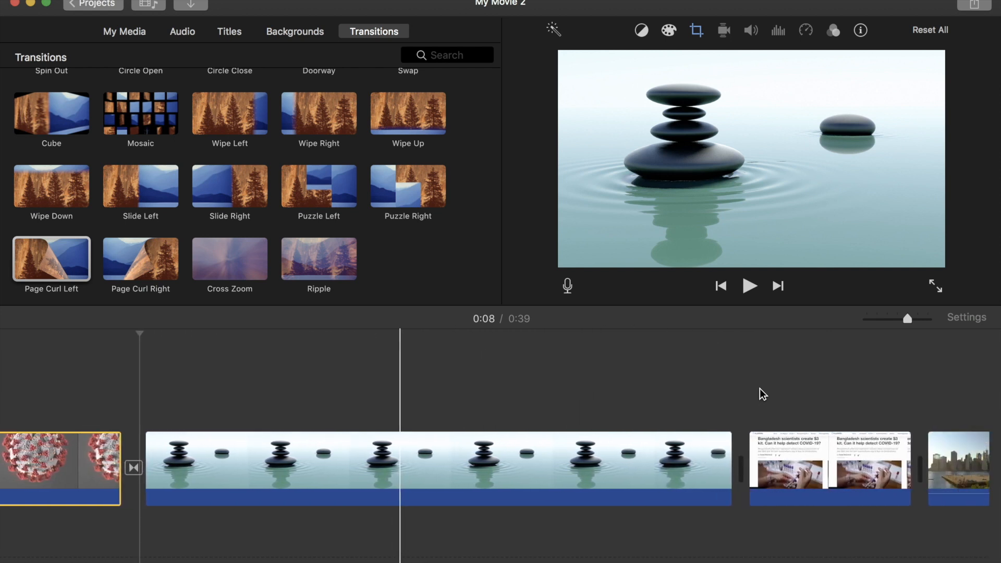
scroll(665, 412, "right", 1)
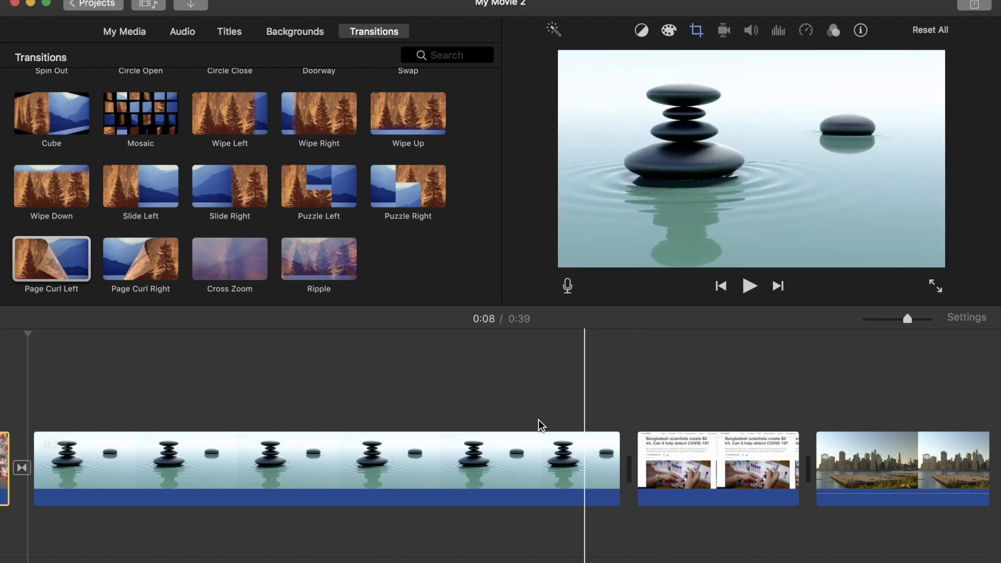
left_click_drag(245, 259, 574, 471)
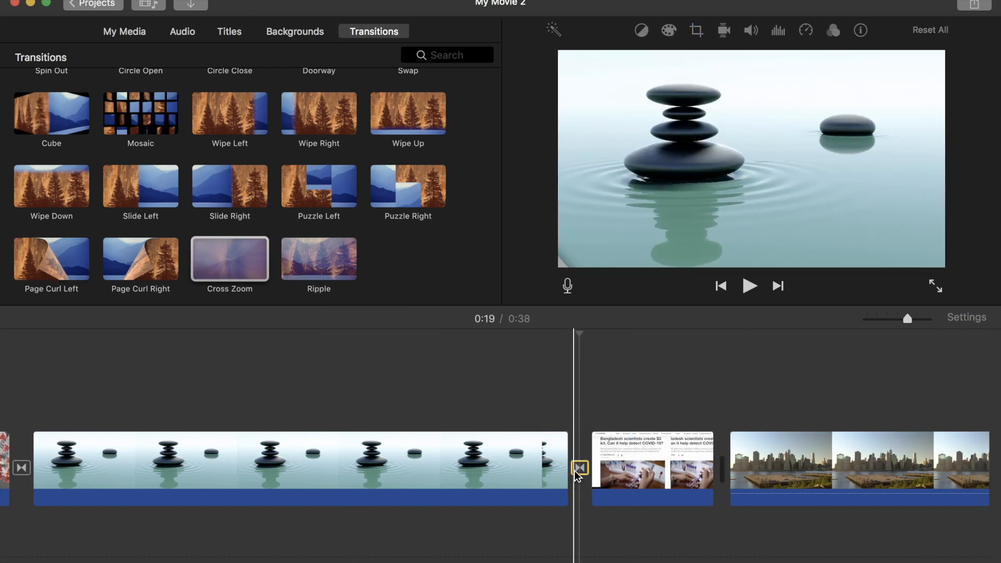
double_click(583, 468)
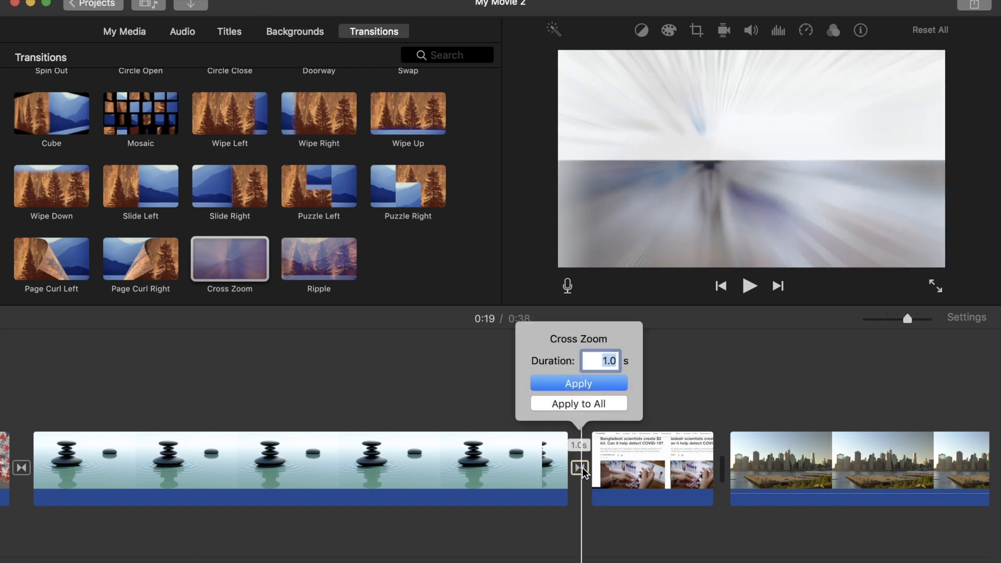
type("3")
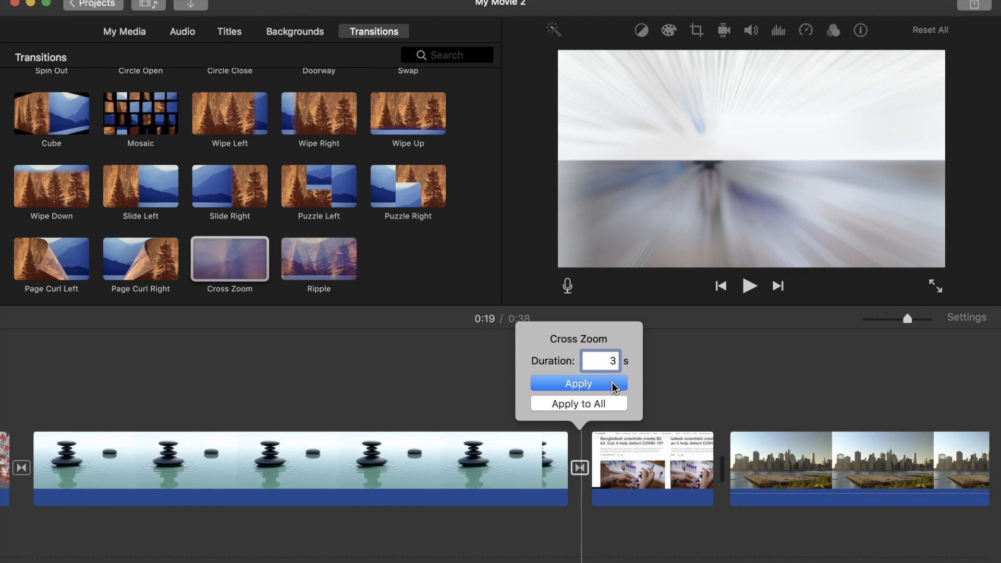
left_click(612, 383)
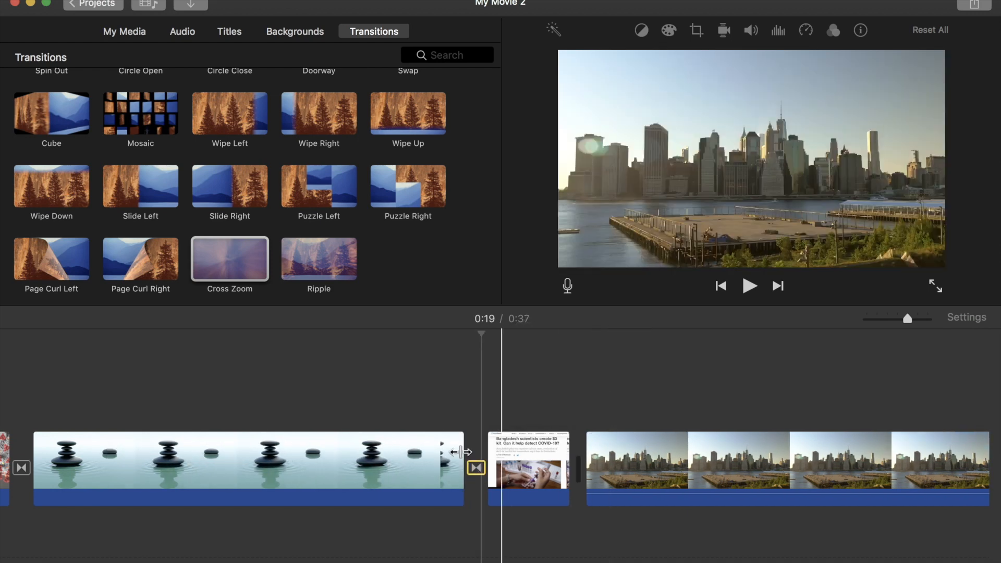
Play from the end of the stacked-stones clip into the article screenshot to examine the Cross Zoom transition.
left_click(424, 459)
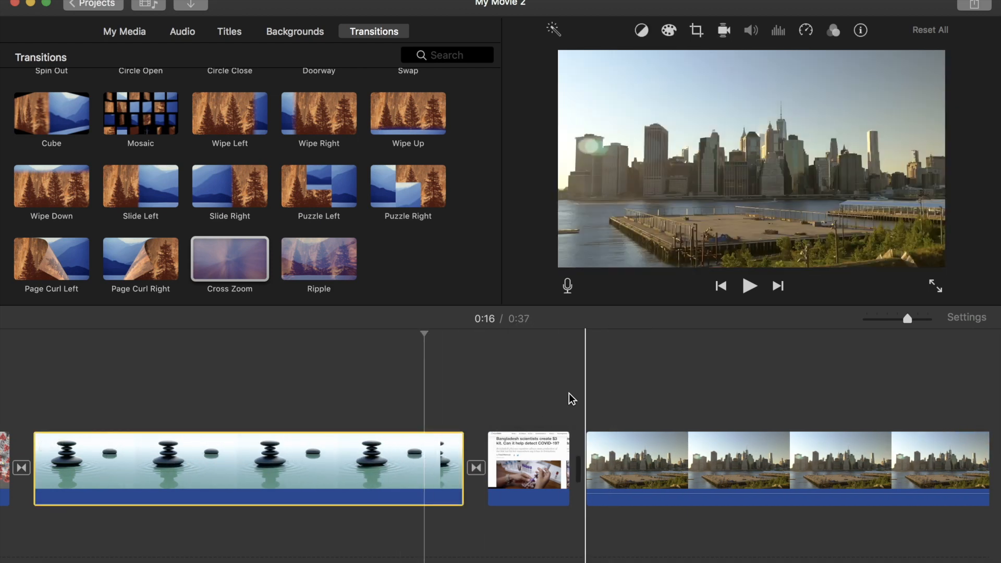
left_click(749, 287)
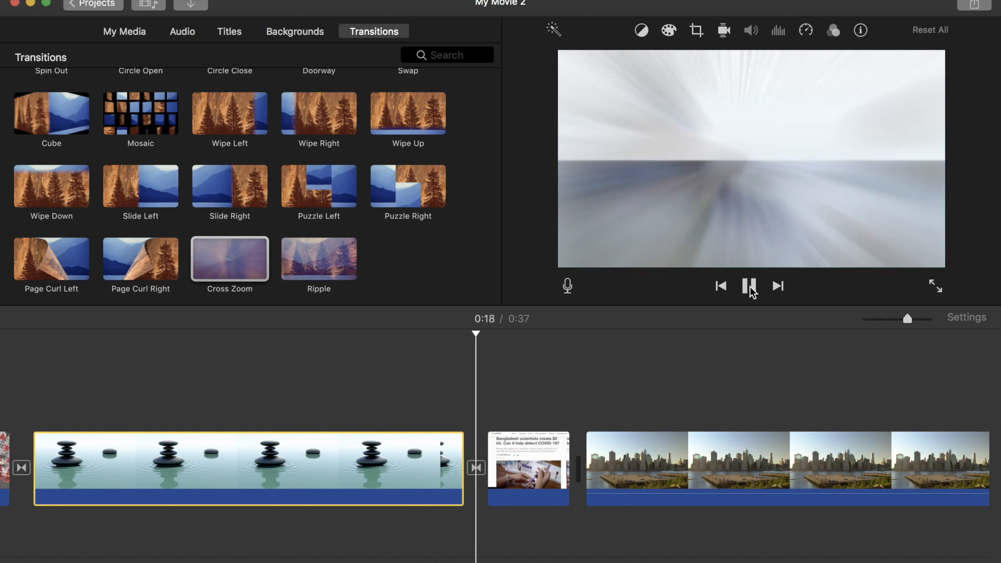
left_click(749, 286)
scroll(440, 201, "up", 5)
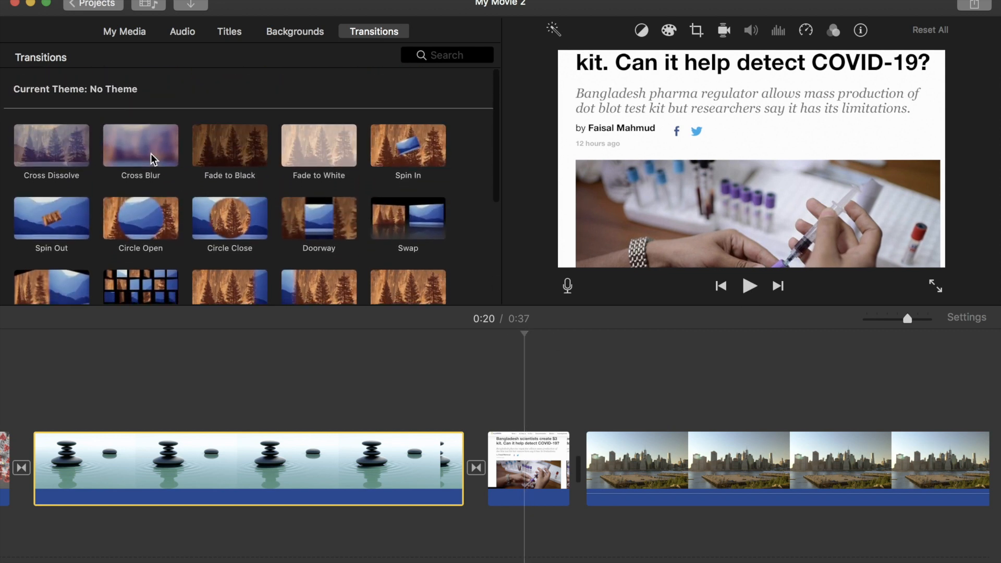
left_click(151, 154)
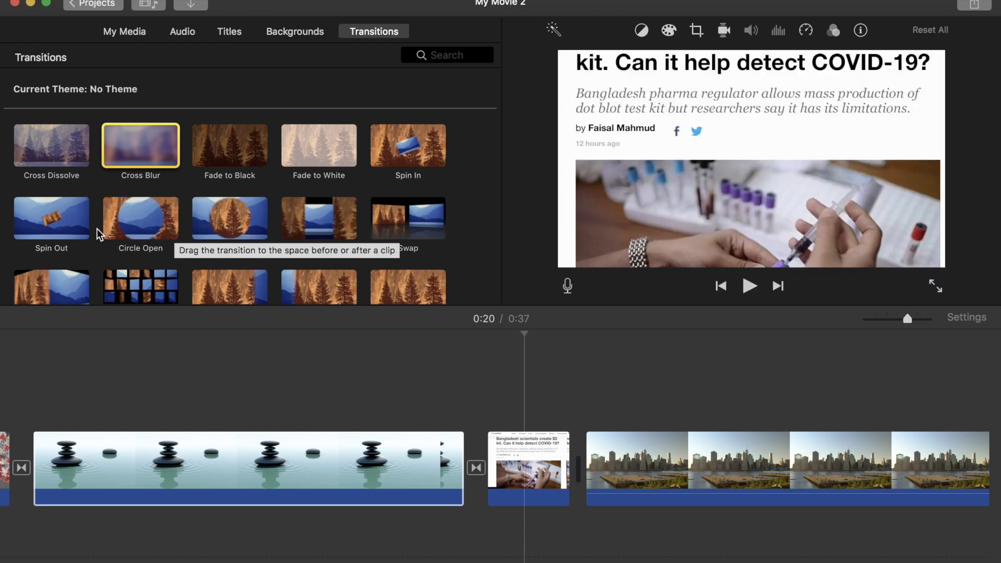
Record a voiceover from the 0:20 mark on the article screenshot until past the movie's end, and finish the voiceover recording.
scroll(433, 367, "left", 9)
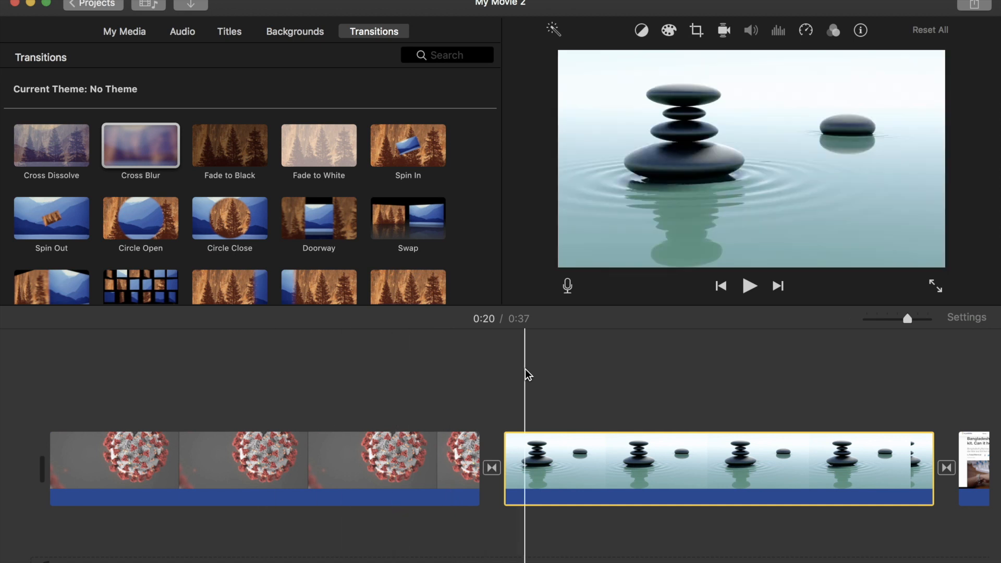
left_click(568, 286)
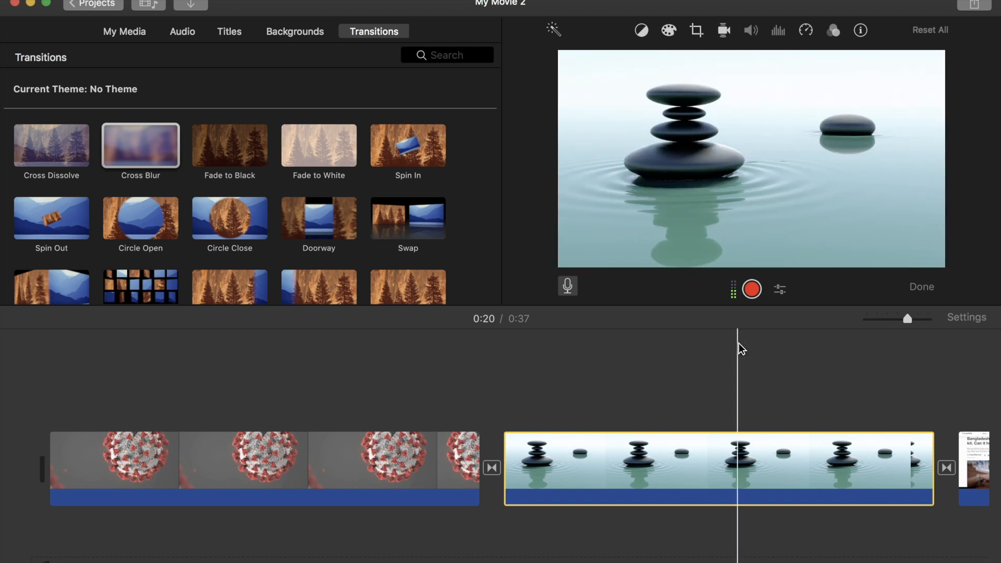
left_click(752, 290)
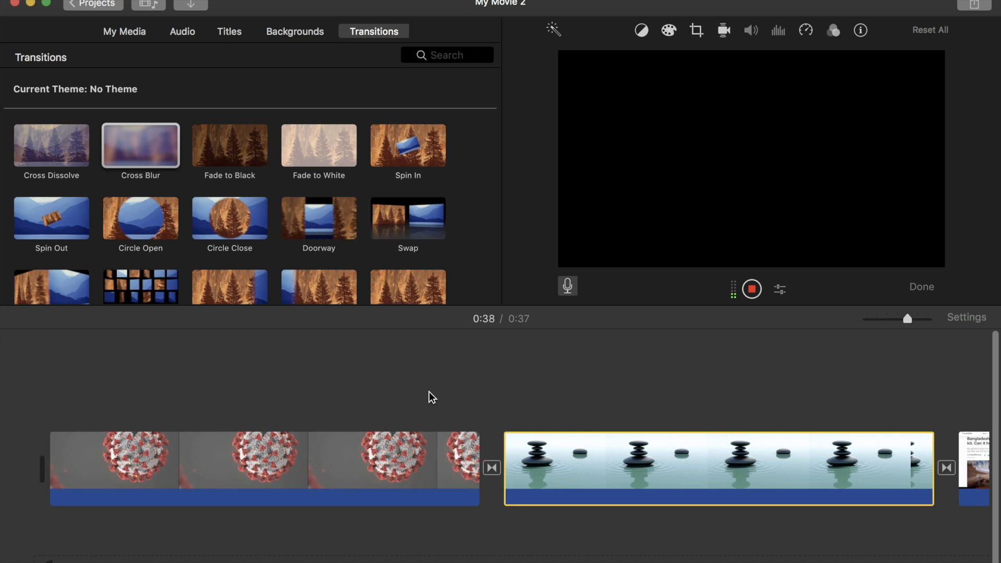
left_click(751, 289)
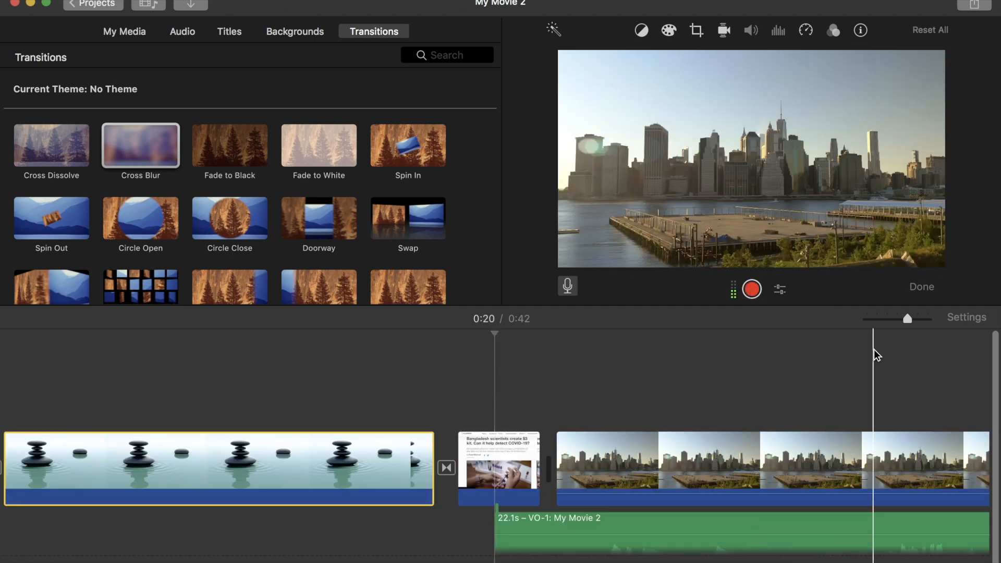
left_click(922, 289)
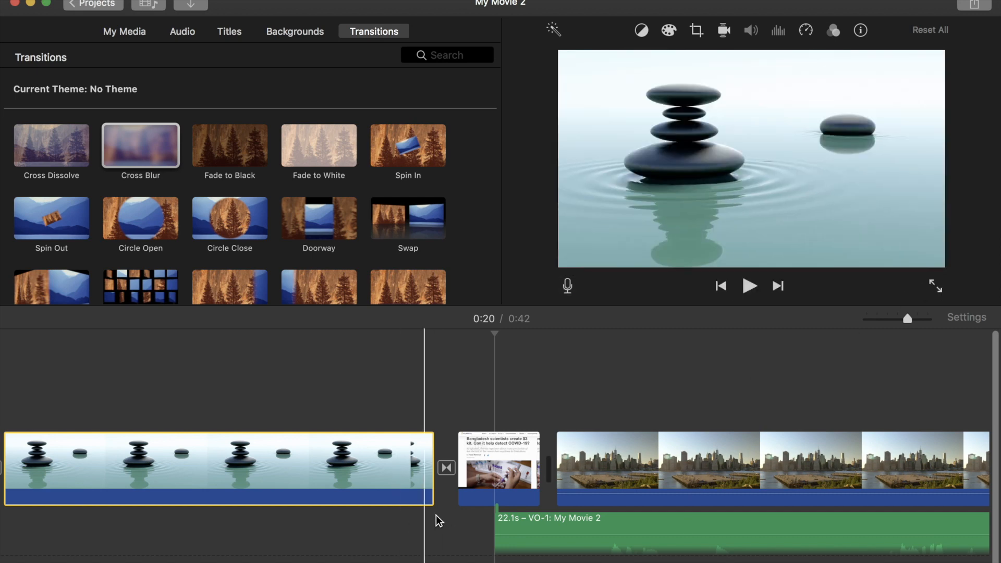
Play the movie from the Cross Zoom transition to its end to check the recorded voiceover.
left_click(448, 517)
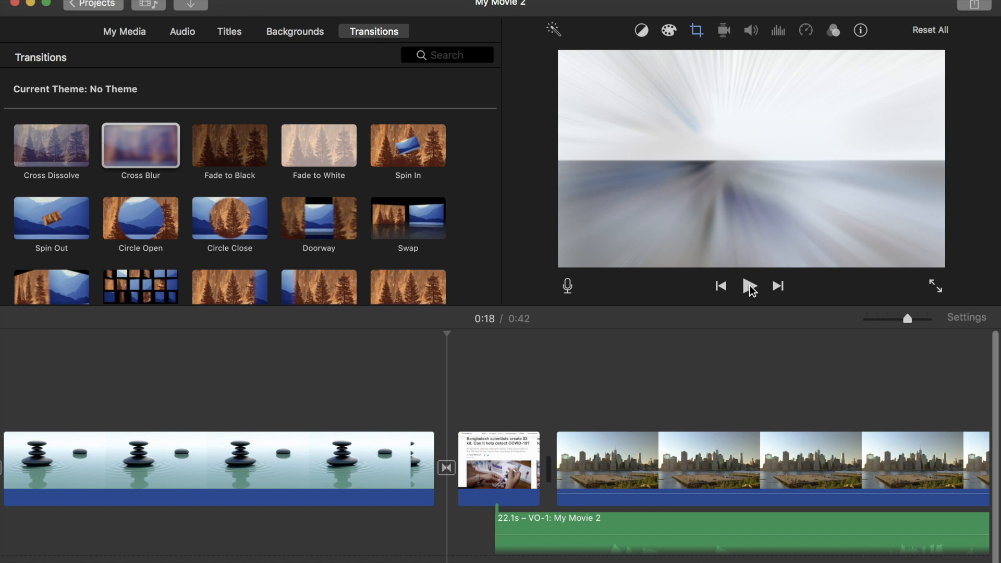
left_click(750, 285)
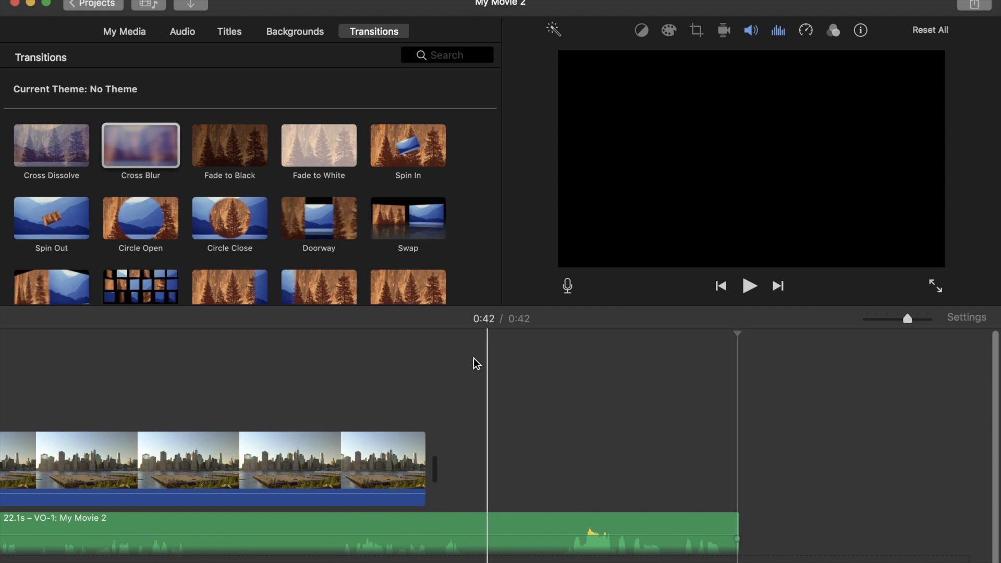
Browse the sound effects and listen to the jingles Buddy and Newborn.
left_click(183, 32)
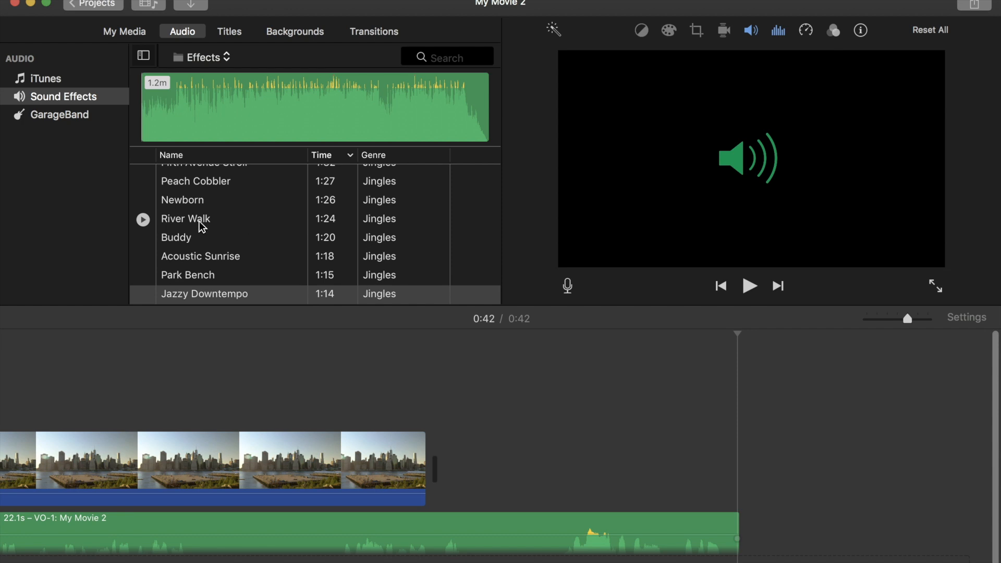
left_click(177, 238)
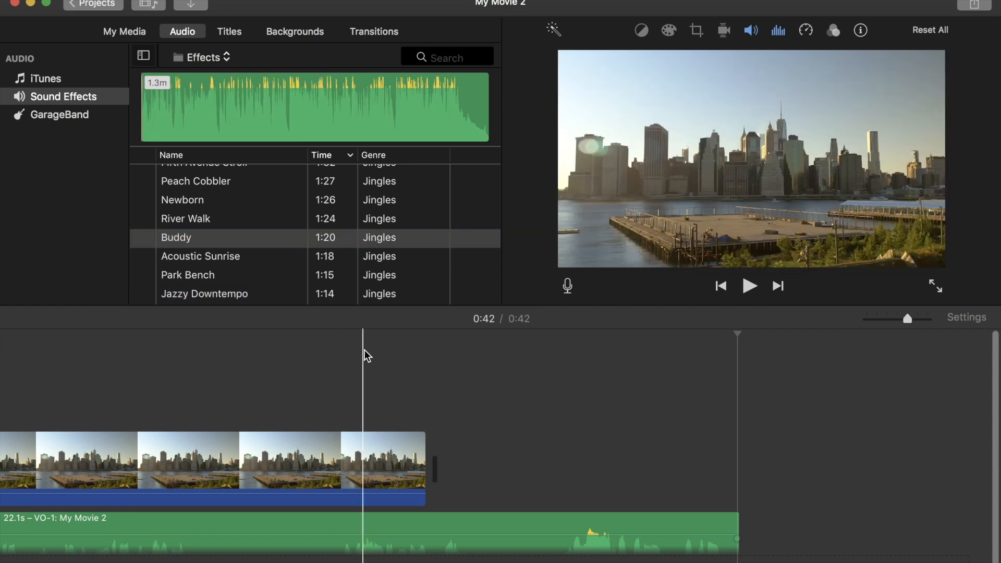
left_click(243, 239)
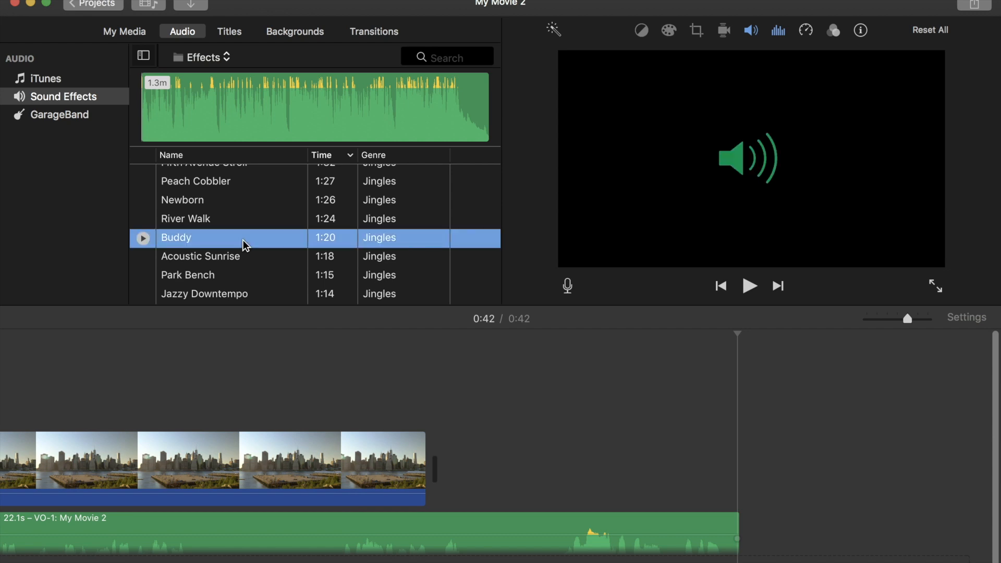
left_click(746, 283)
left_click(307, 207)
left_click(751, 287)
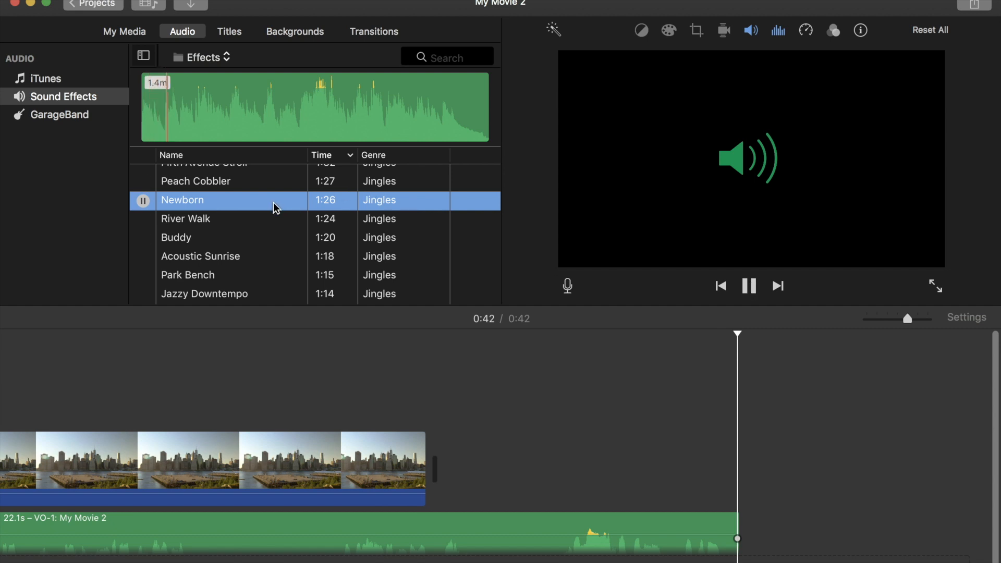
Add the Newborn jingle beneath the video clips and move it to the very start of the movie.
left_click_drag(275, 208, 17, 528)
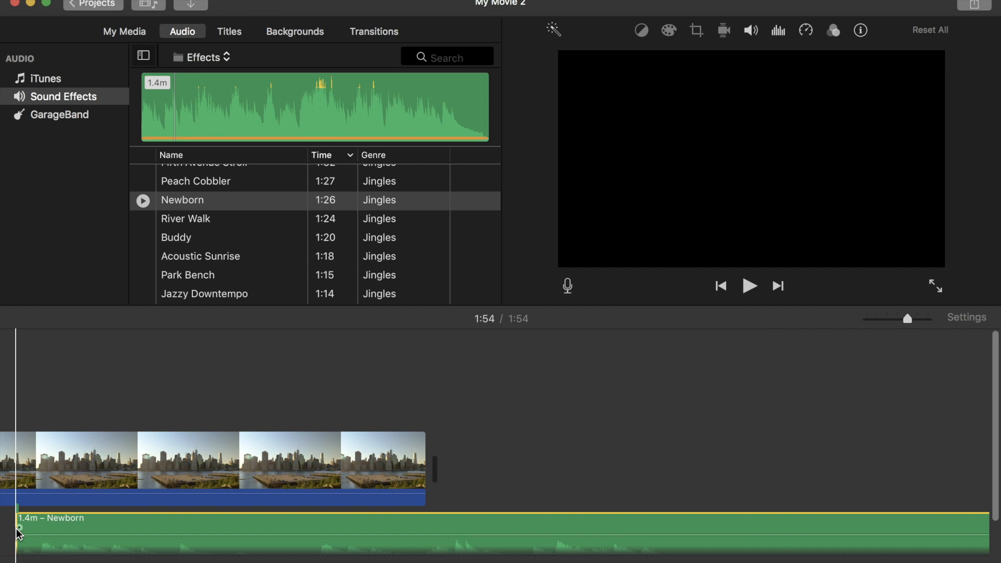
scroll(221, 408, "left", 10)
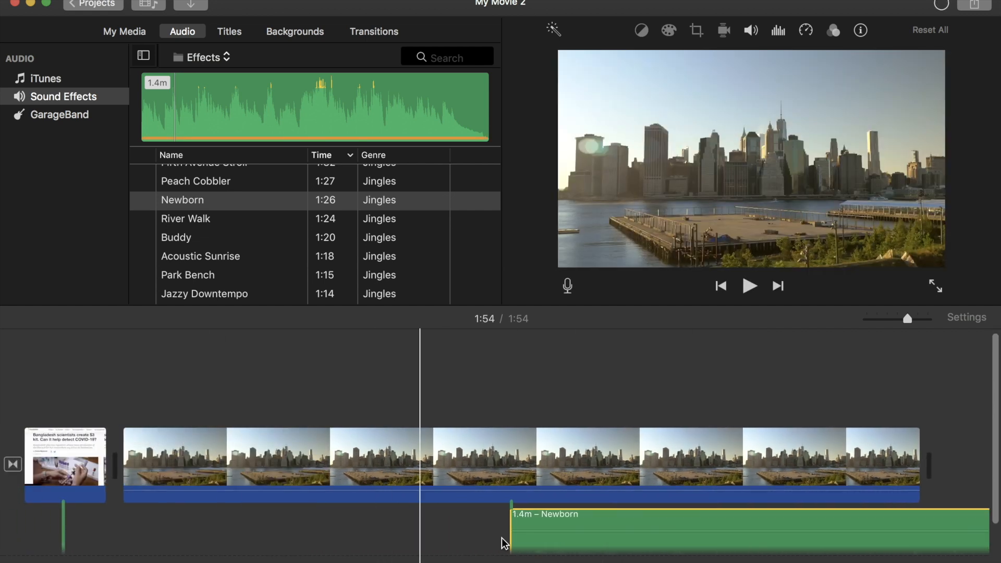
left_click_drag(649, 518, 64, 524)
left_click_drag(1, 521, 1, 522)
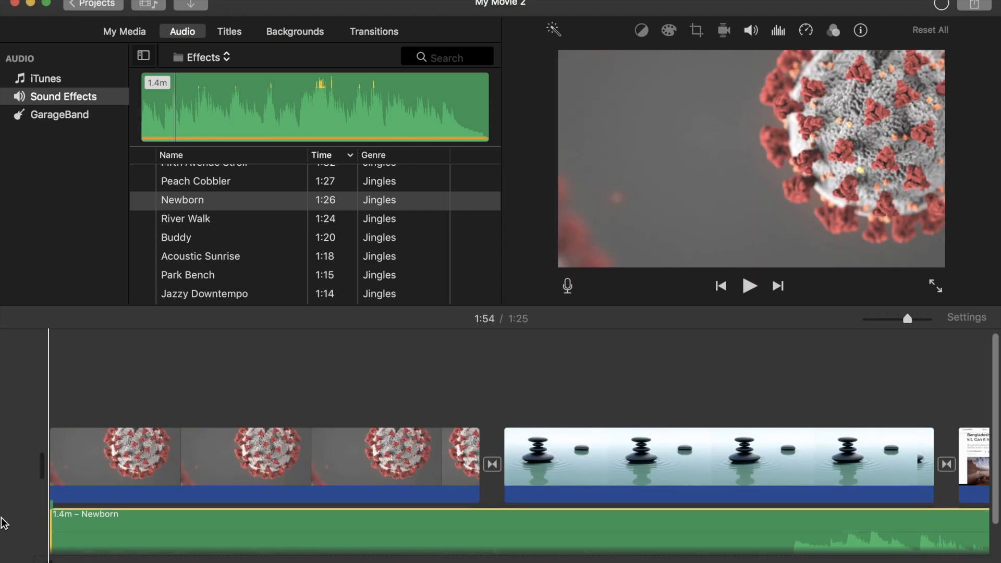
Play the movie from the start of the coronavirus photo into the stacked-stones clip to check the background music.
left_click(64, 473)
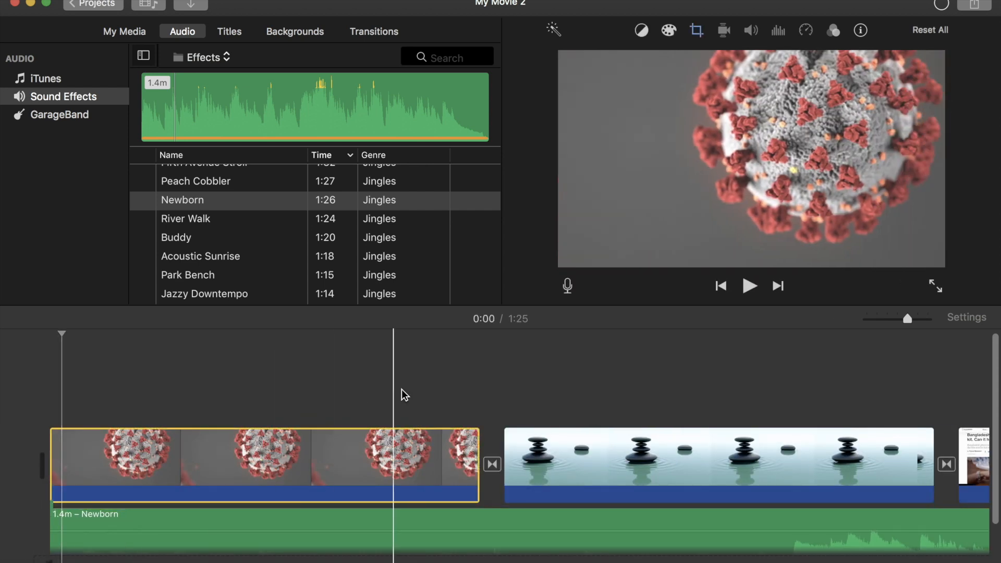
left_click(748, 287)
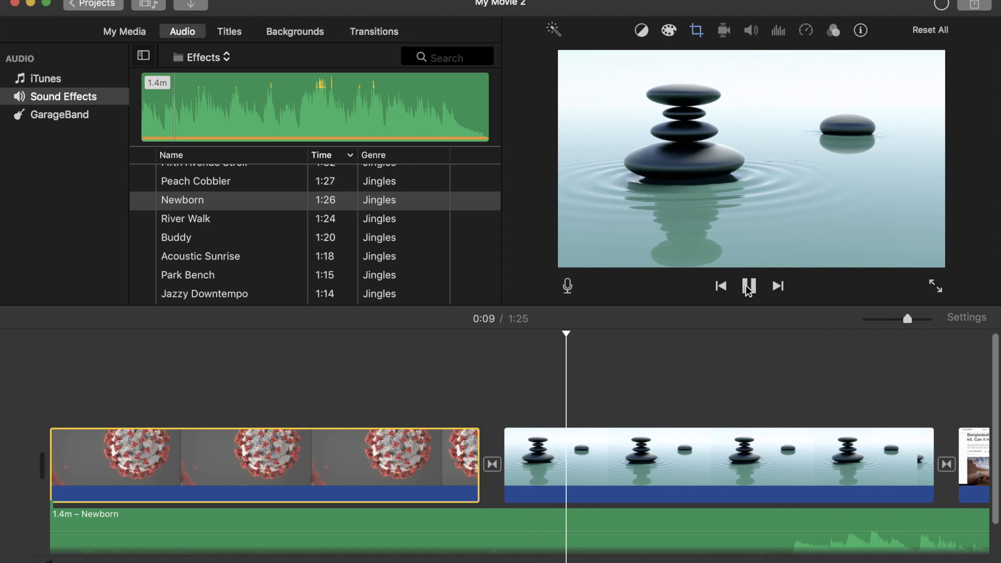
left_click(746, 287)
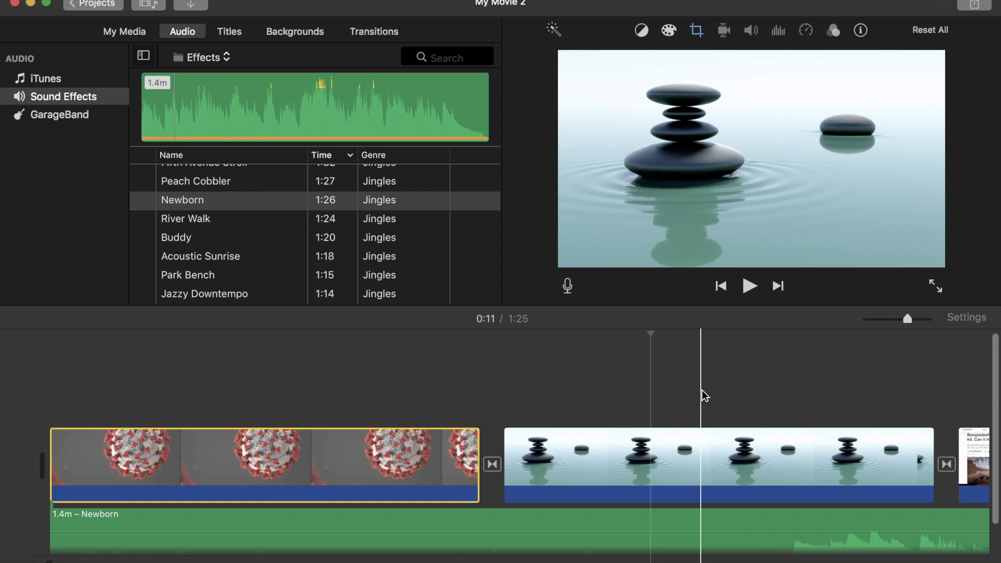
Examine the YouTube sharing settings for the movie, including the privacy choices, and cancel without publishing.
left_click(974, 5)
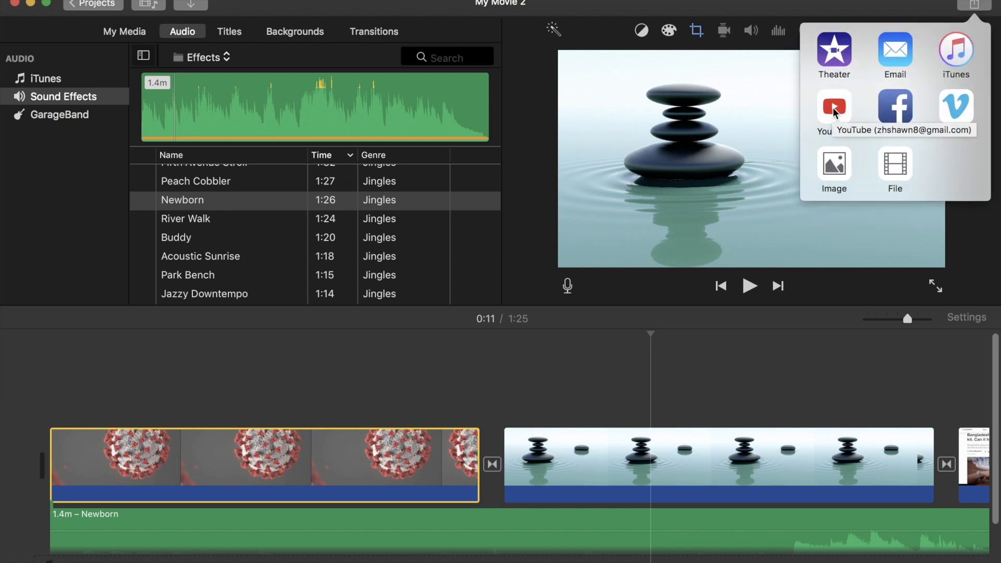
left_click(833, 107)
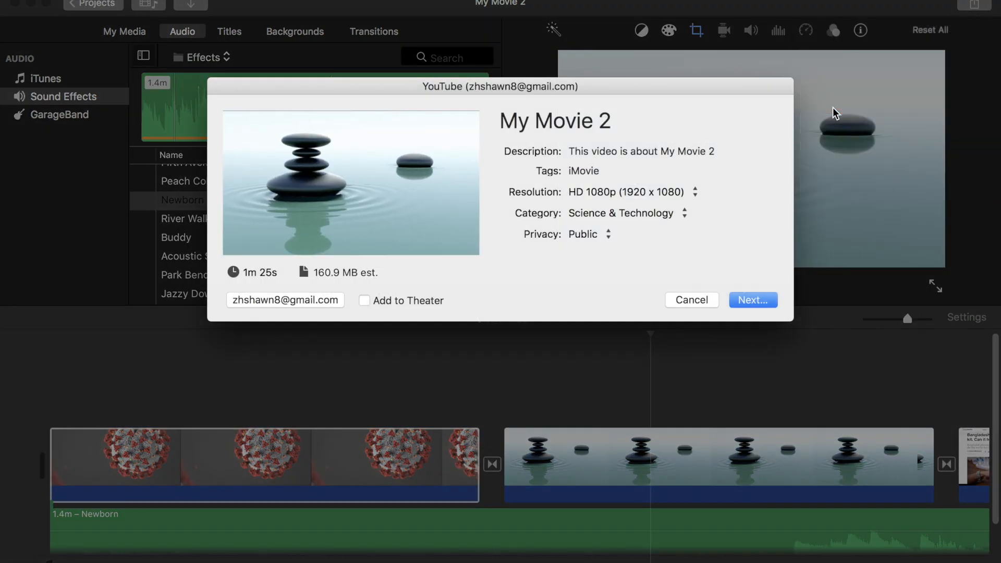
left_click(608, 233)
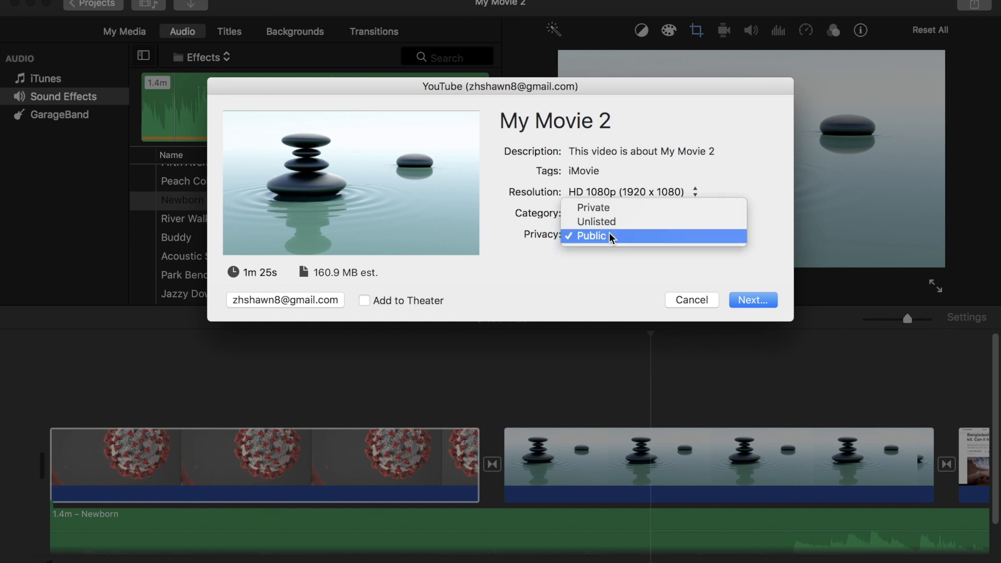
left_click(614, 233)
left_click(608, 230)
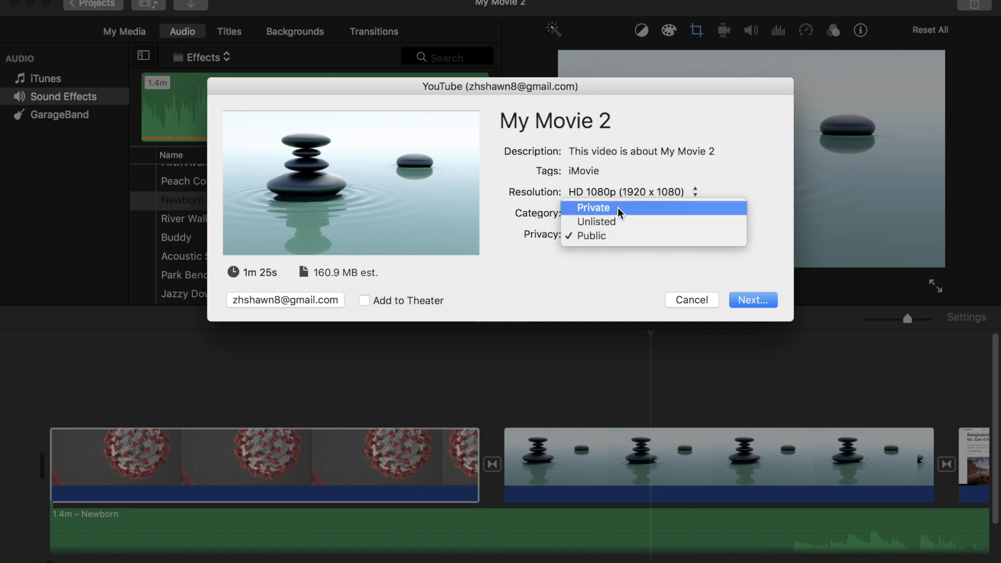
left_click(600, 246)
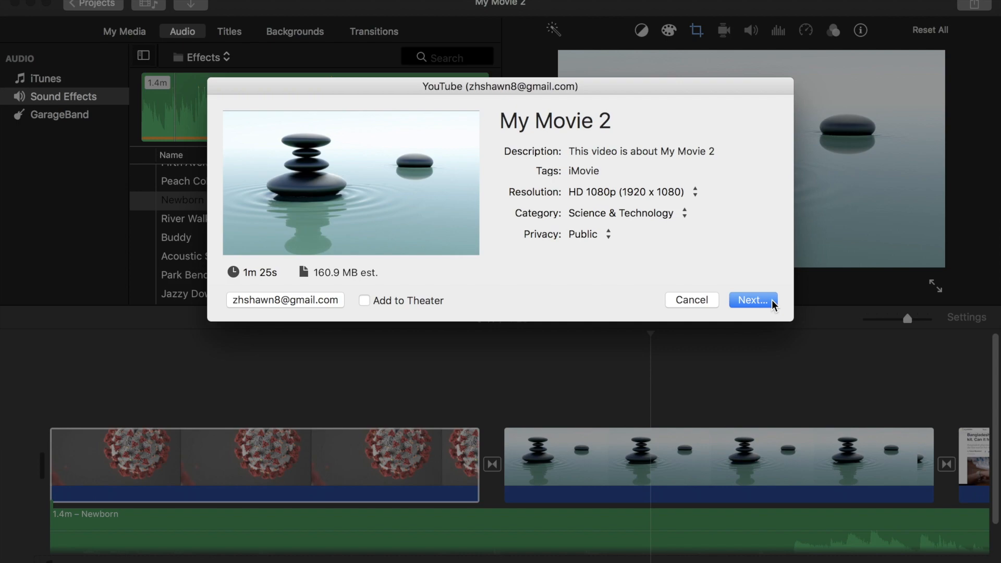
left_click(699, 301)
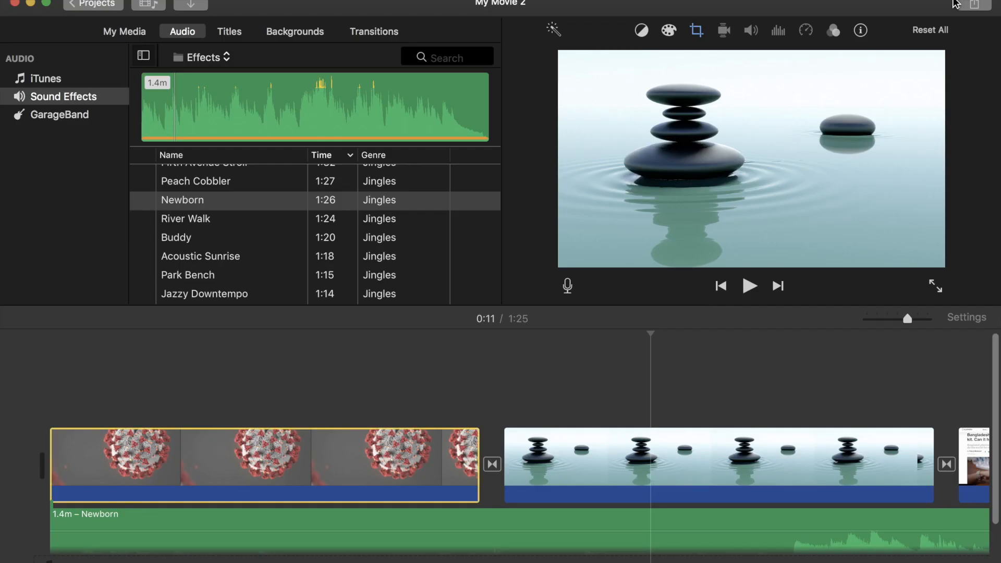
Prepare a Facebook share of the movie with its viewers set to Public, and cancel without publishing.
left_click(975, 6)
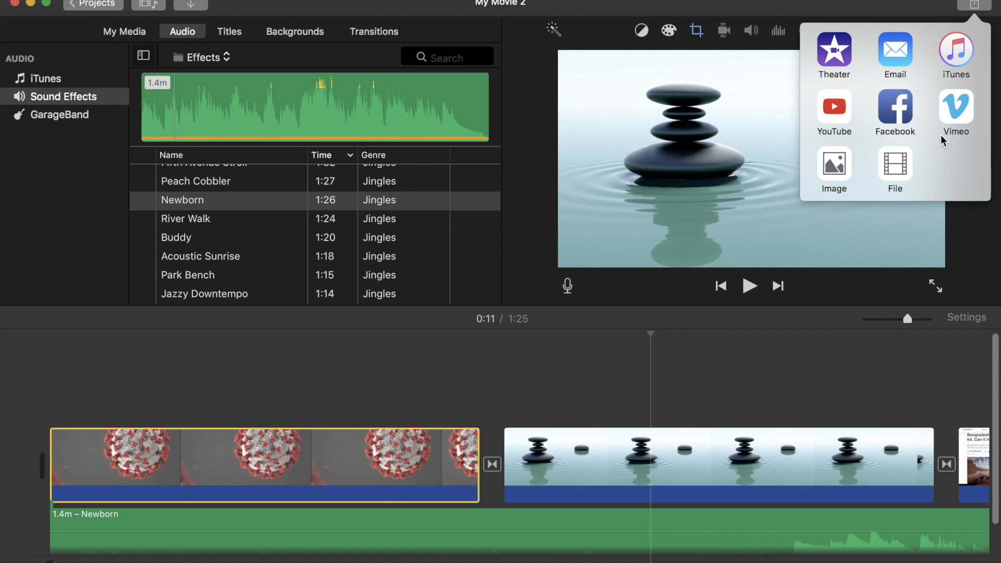
left_click(900, 107)
left_click(617, 211)
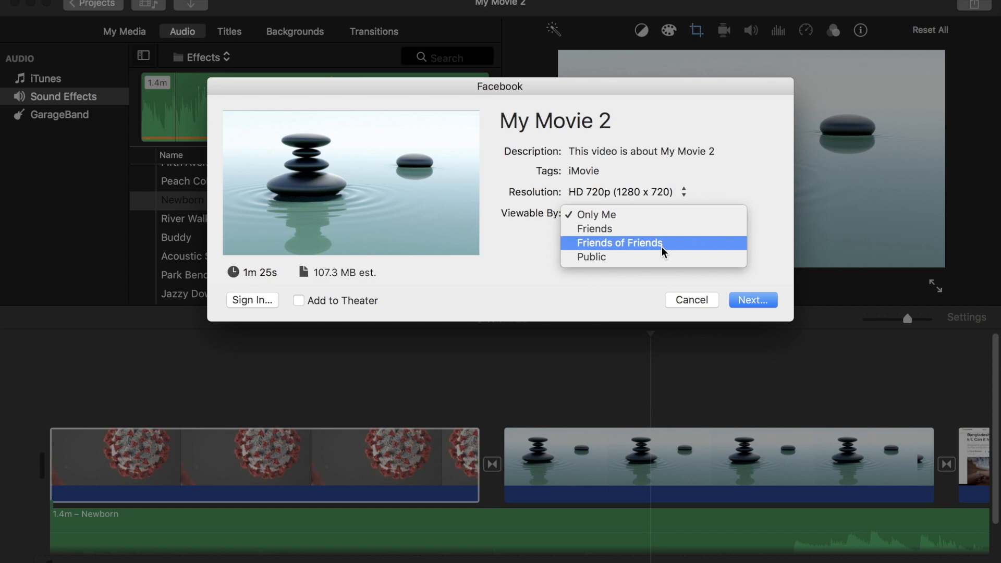
left_click(608, 261)
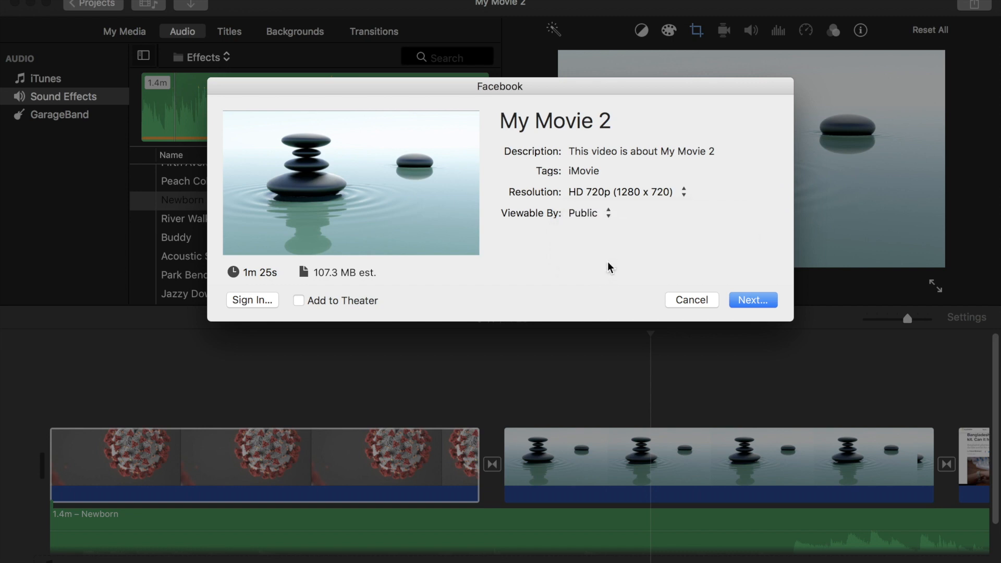
left_click(700, 299)
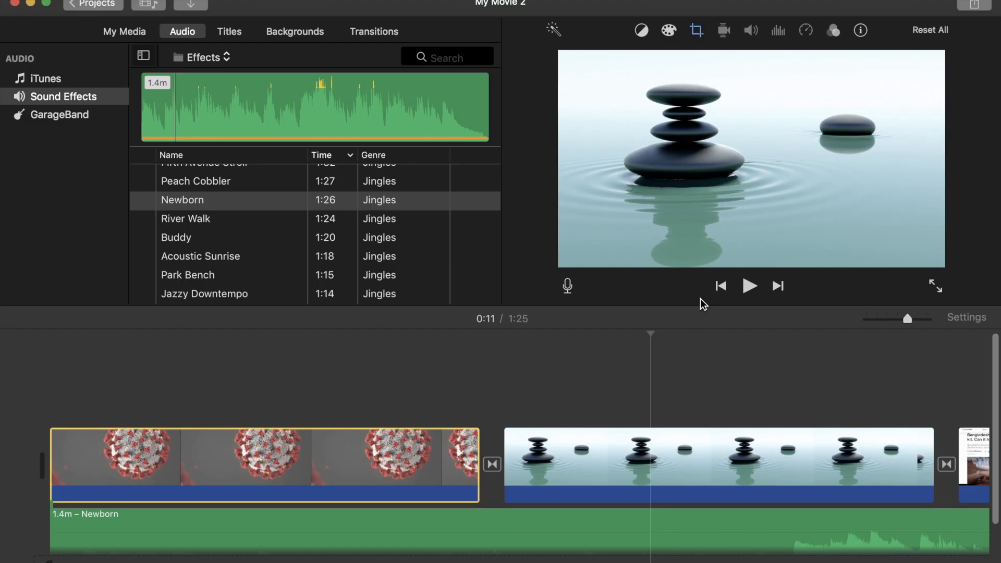